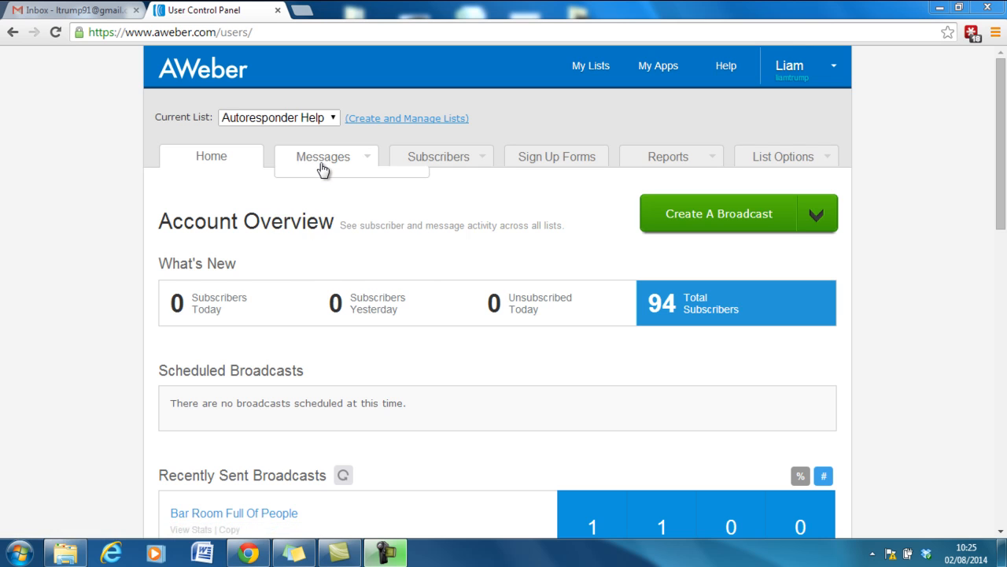
Open the Follow Up Series of the Autoresponder Help list and start its first follow-up as a Plain Text Message
mouse_move(321, 166)
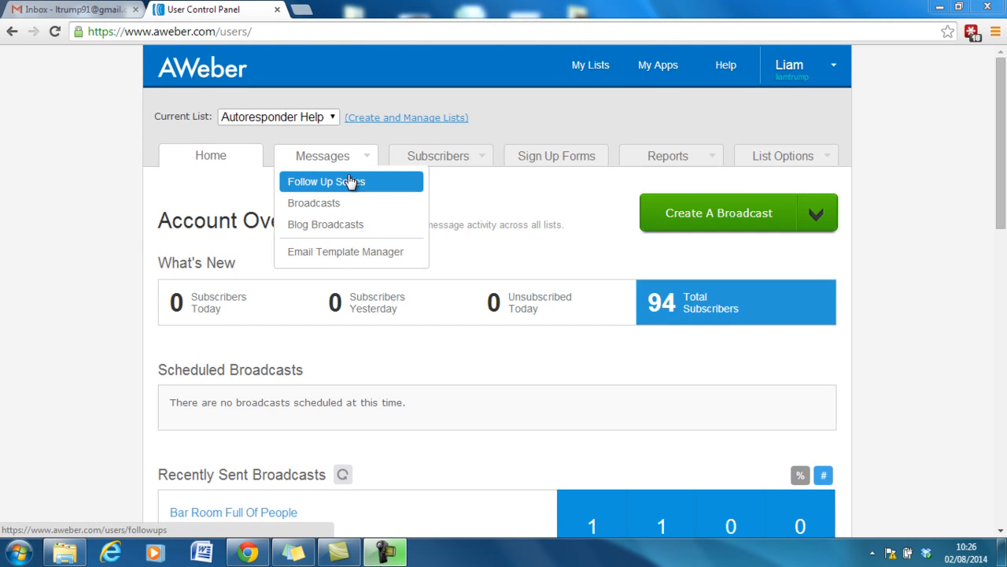
left_click(351, 181)
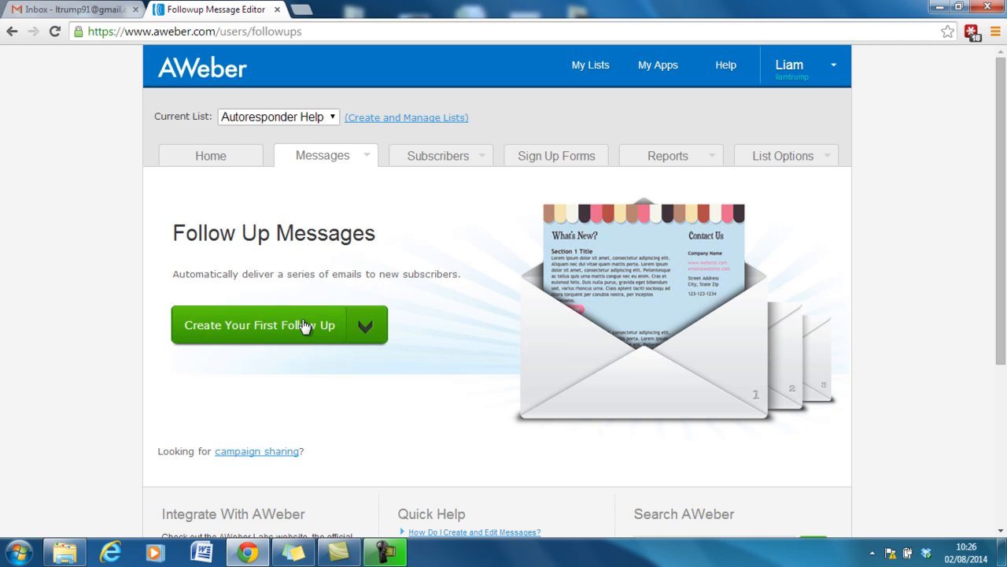
left_click(364, 326)
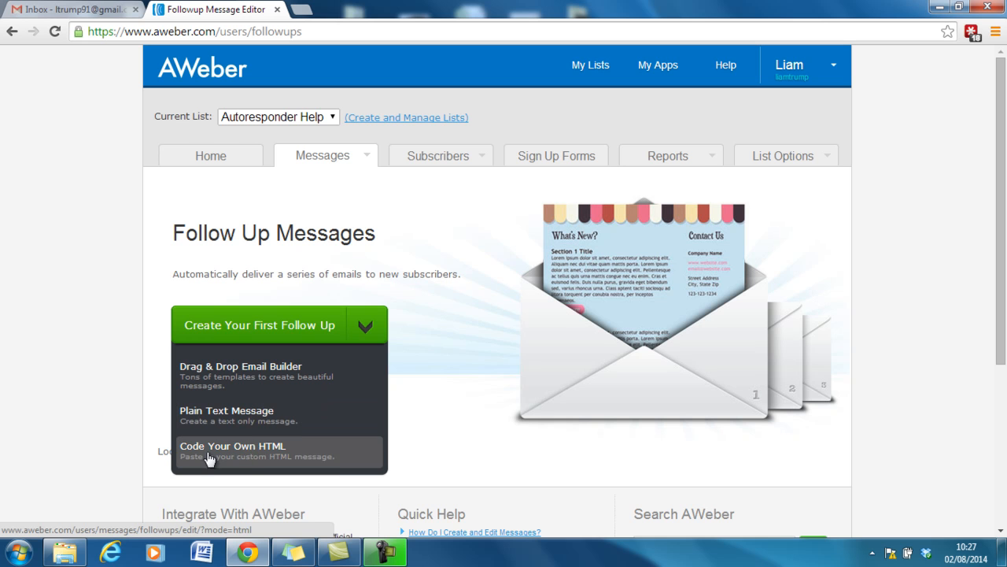
left_click(281, 418)
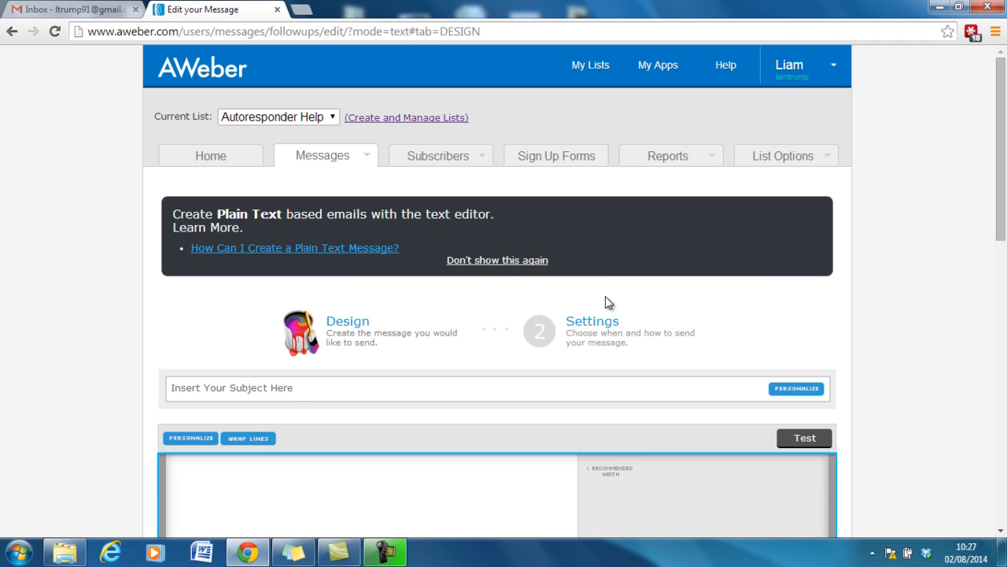
Begin the message subject with "Thank You For Signing Up -"
left_click_drag(1003, 112, 1003, 171)
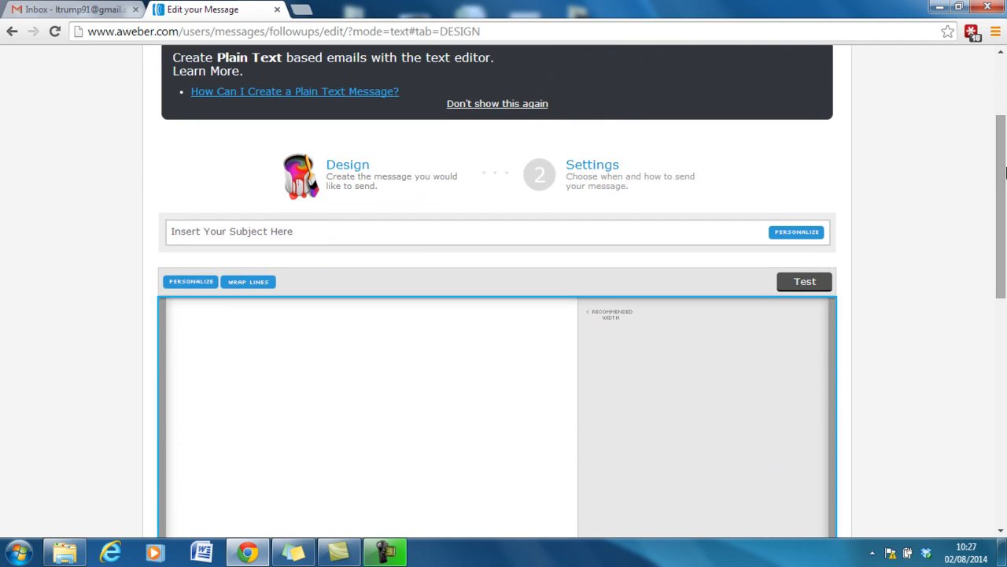
left_click(344, 229)
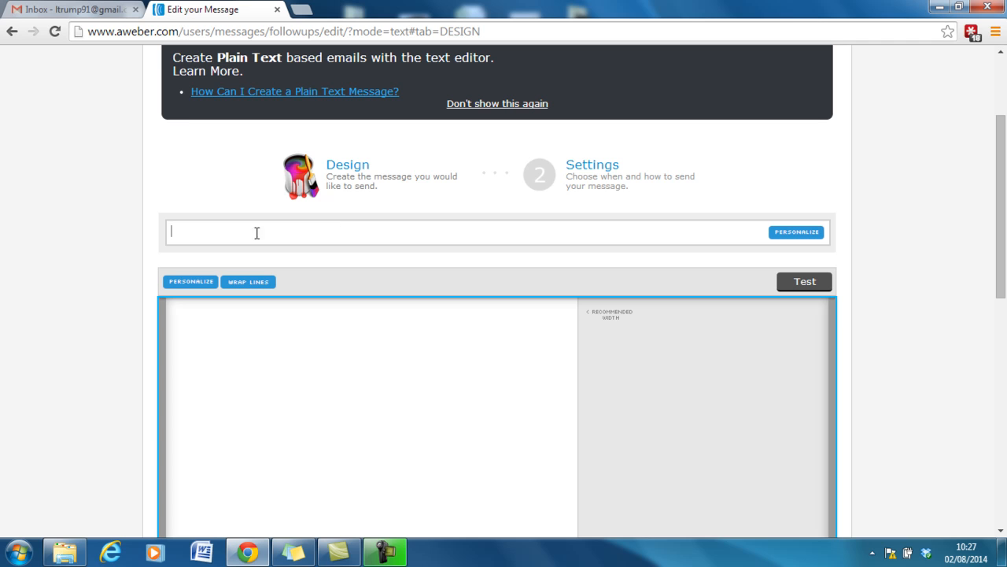
left_click(312, 364)
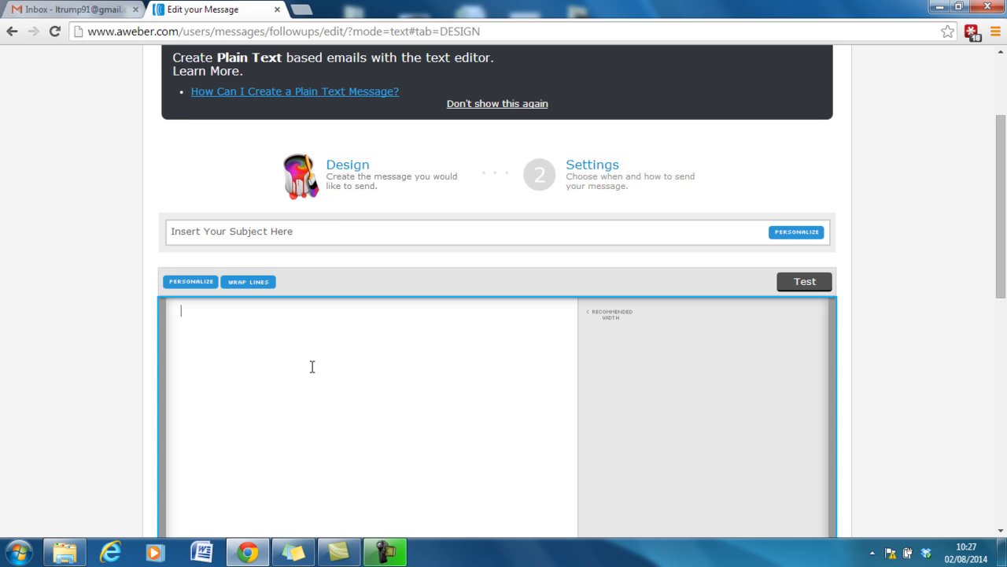
left_click_drag(1004, 212, 1004, 244)
left_click(512, 157)
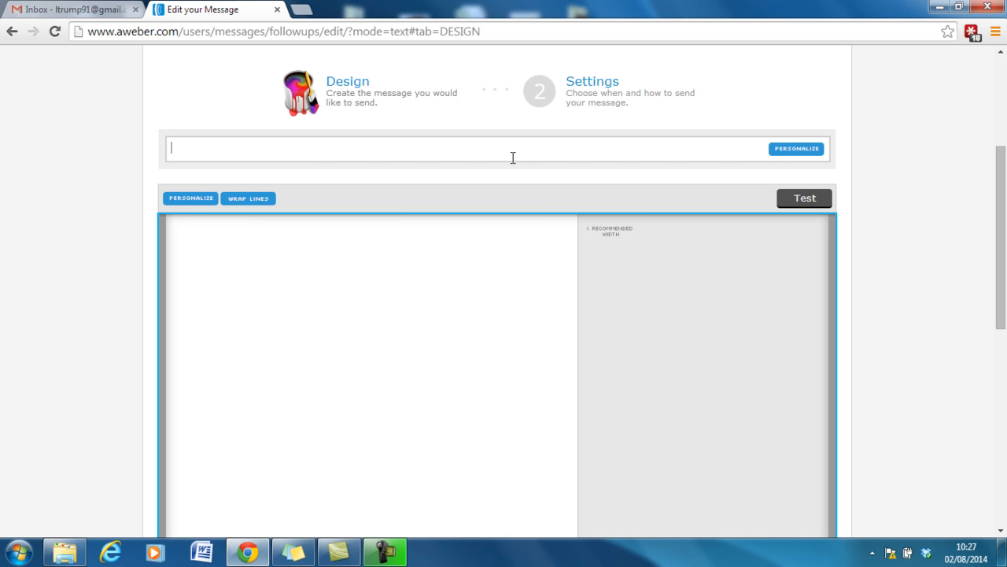
type("Thank You")
type("For Signing Up -")
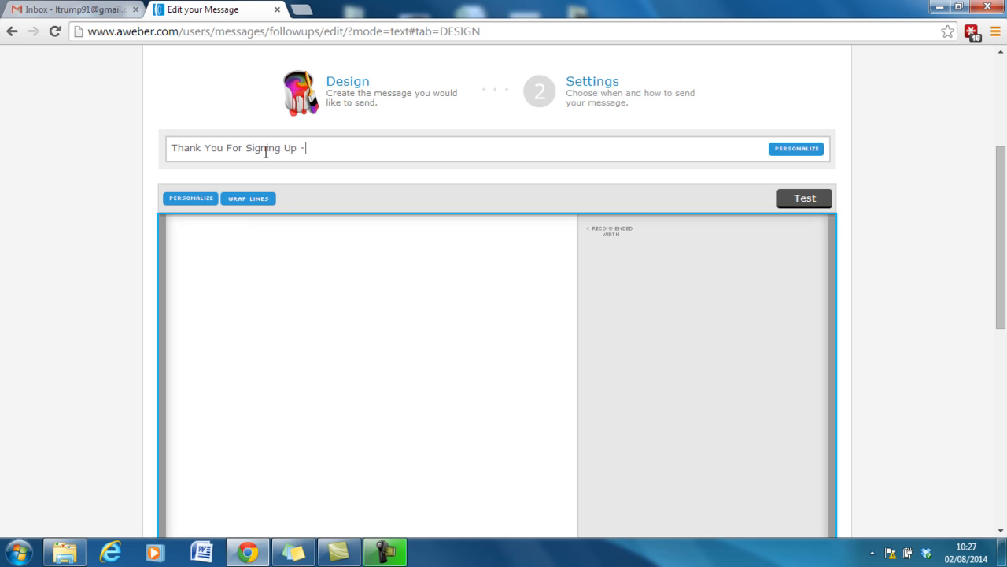
type(" Here's Your F")
type("ir")
key("BackSpace")
key("BackSpace")
key("BackSpace")
key("BackSpace")
key("BackSpace")
key("BackSpace")
key("BackSpace")
type("The Datails Of the")
key("BackSpace")
key("BackSpace")
key("BackSpace")
key("BackSpace")
type("The first")
key("BackSpace")
key("BackSpace")
key("BackSpace")
key("BackSpace")
key("BackSpace")
key("BackSpace")
type("First")
key("BackSpace")
key("BackSpace")
key("BackSpace")
key("BackSpace")
key("BackSpace")
key("BackSpace")
key("BackSpace")
key("BackSpace")
key("BackSpace")
key("BackSpace")
key("BackSpace")
key("BackSpace")
key("BackSpace")
key("BackSpace")
key("BackSpace")
key("BackSpace")
key("BackSpace")
key("BackSpace")
key("BackSpace")
key("BackSpace")
key("BackSpace")
key("BackSpace")
key("BackSpace")
Complete the subject so it reads "Thank You For Signing Up - See Inside For Your First Video"
type("S")
key("BackSpace")
type("See Is")
key("BackSpace")
type("nside For yo")
key("BackSpace")
key("BackSpace")
type("Your fit")
key("BackSpace")
key("BackSpace")
key("BackSpace")
type("First vid")
key("BackSpace")
key("BackSpace")
key("BackSpace")
type("Vidoe")
key("BackSpace")
key("BackSpace")
type("eo")
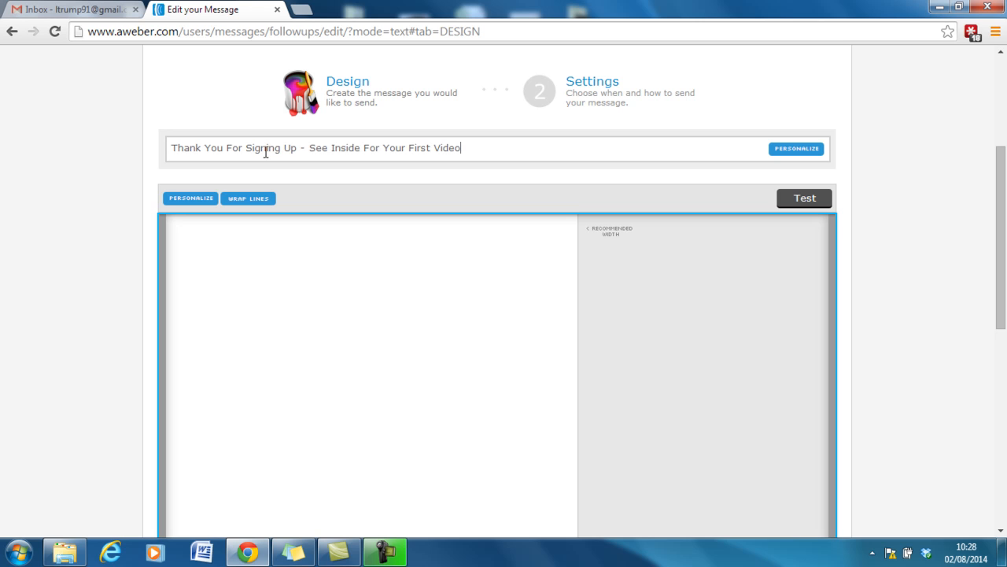
Write the opening lines of the message body: "Thank you for signing up," and, as a separate paragraph, "Here is the first video."
left_click(233, 296)
type("Thank you for signig")
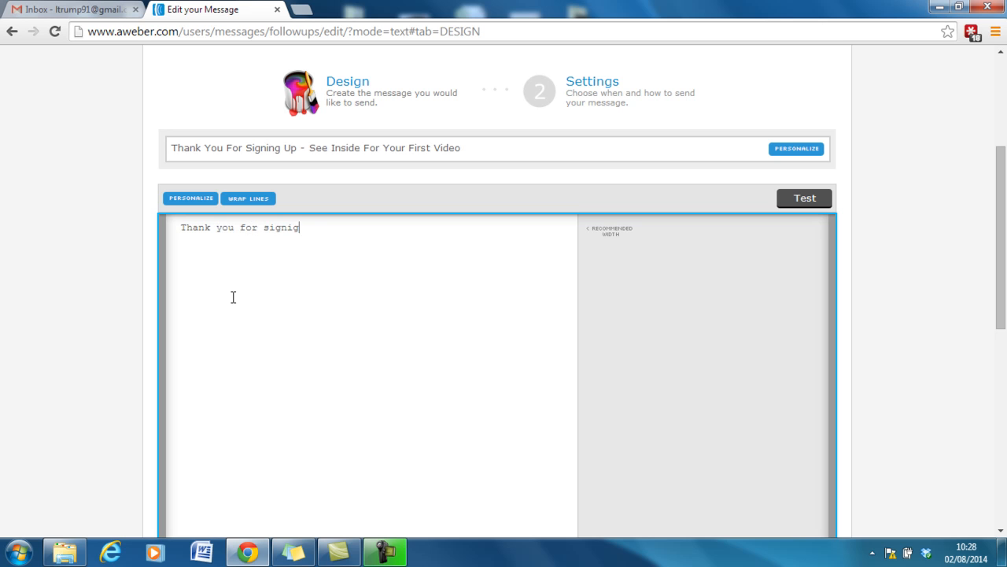
key("BackSpace")
type("ng u")
type("p,")
type("Here is the firs")
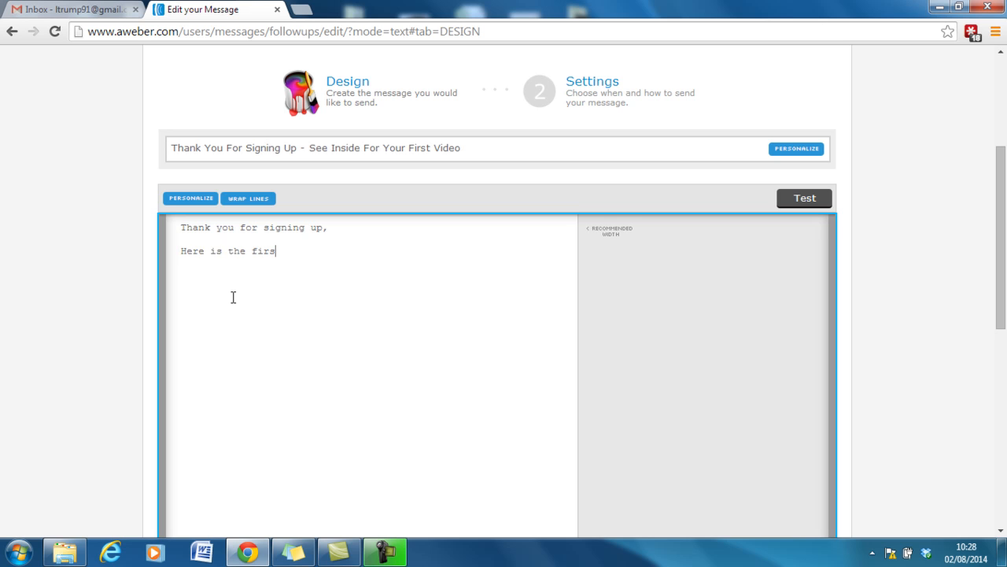
type("t vidoe")
key("BackSpace")
key("BackSpace")
type("eo")
Add the placeholder line "> Dummy Youtube Link To Go Here <" and sign off with "Many thanks," and the sender's first name
type("ou")
key("BackSpace")
key("BackSpace")
type("Dummy Youtube Link To Go Here <  ")
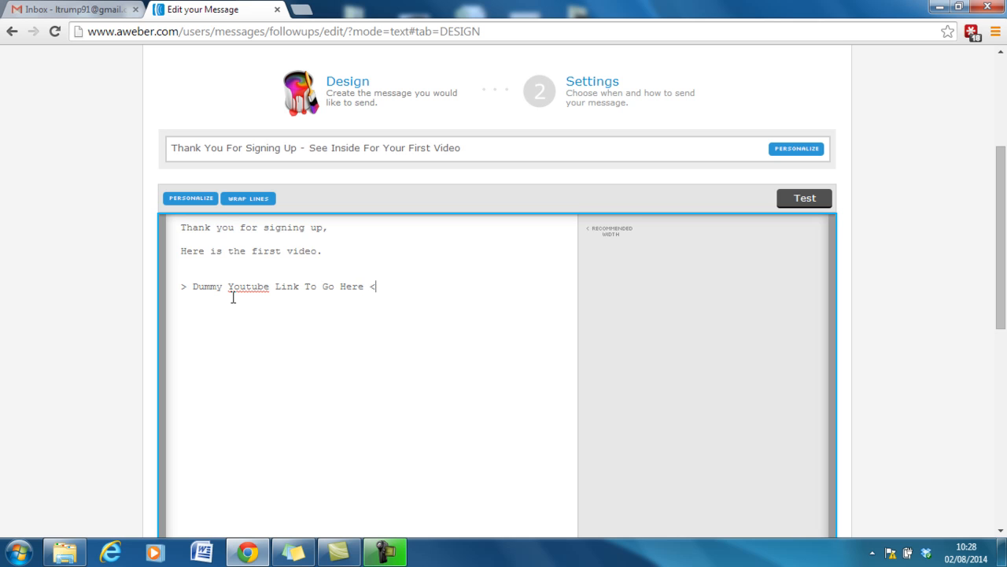
type("Many thanks,")
key("Return")
key("Return")
type("Liam")
Save the plain text message, continue to its settings, and save and exit with click tracking left on
mouse_move(1001, 219)
left_mouse_down()
mouse_move(1001, 298)
mouse_move(1001, 225)
left_mouse_up()
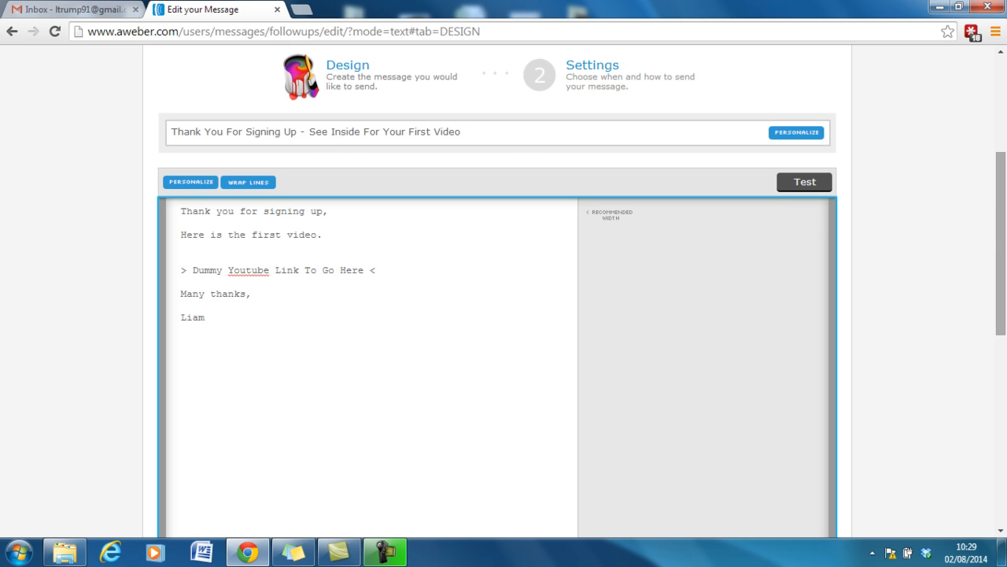
scroll(958, 117, "down", 1)
scroll(821, 203, "down", 3)
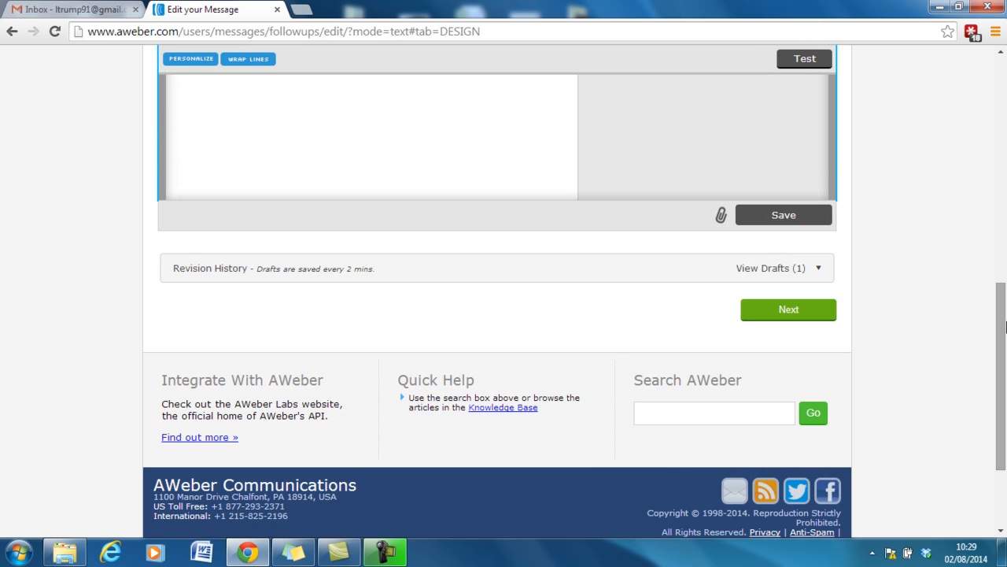
left_click(803, 214)
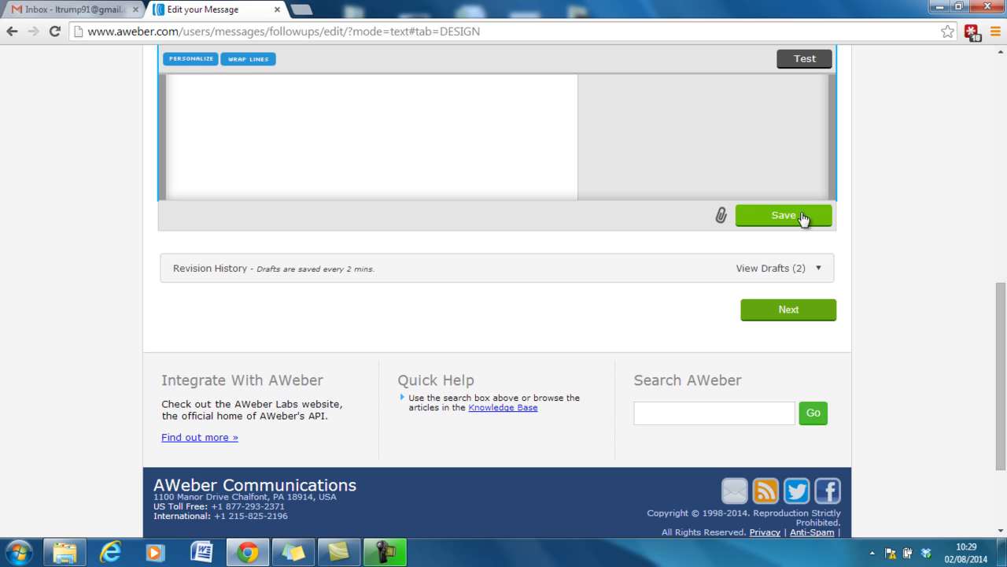
left_click(803, 217)
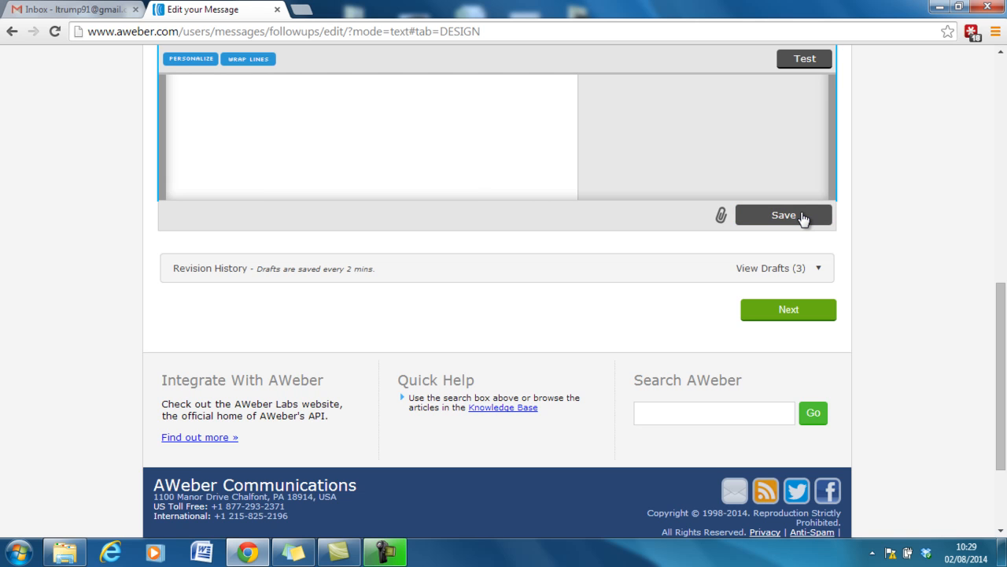
left_click(783, 315)
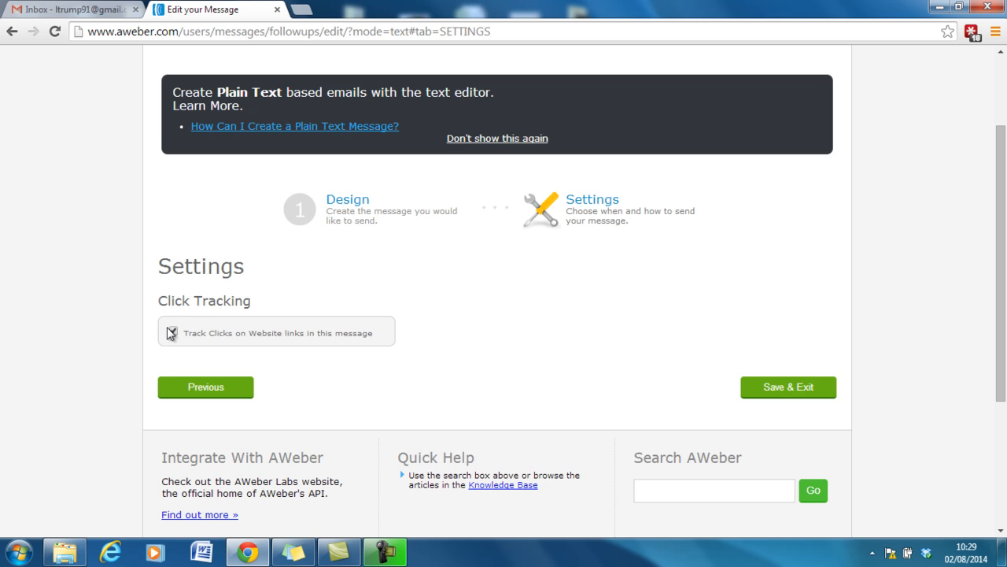
left_click(776, 387)
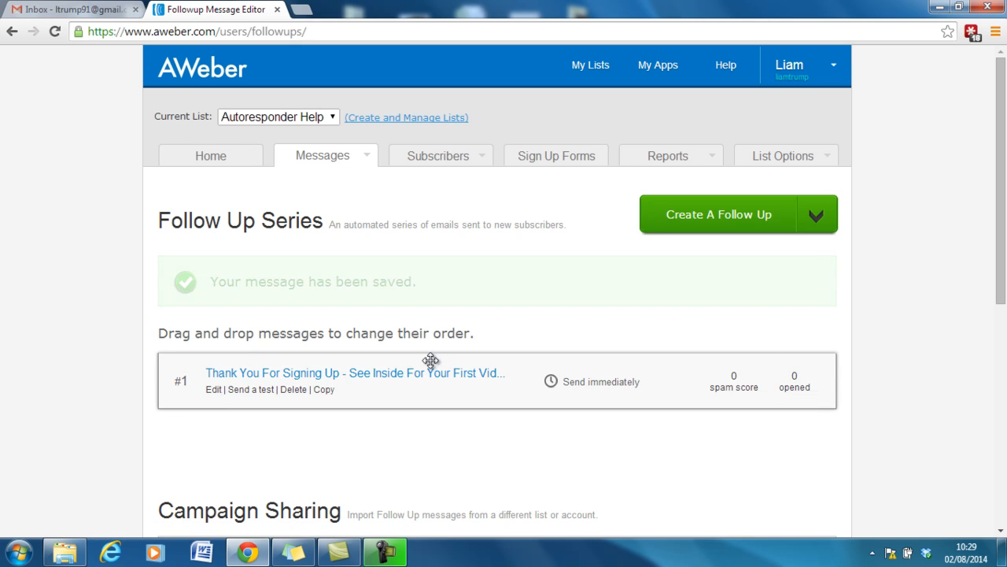
Create a second follow-up message with the Drag & Drop Email Builder
scroll(566, 369, "down", 1)
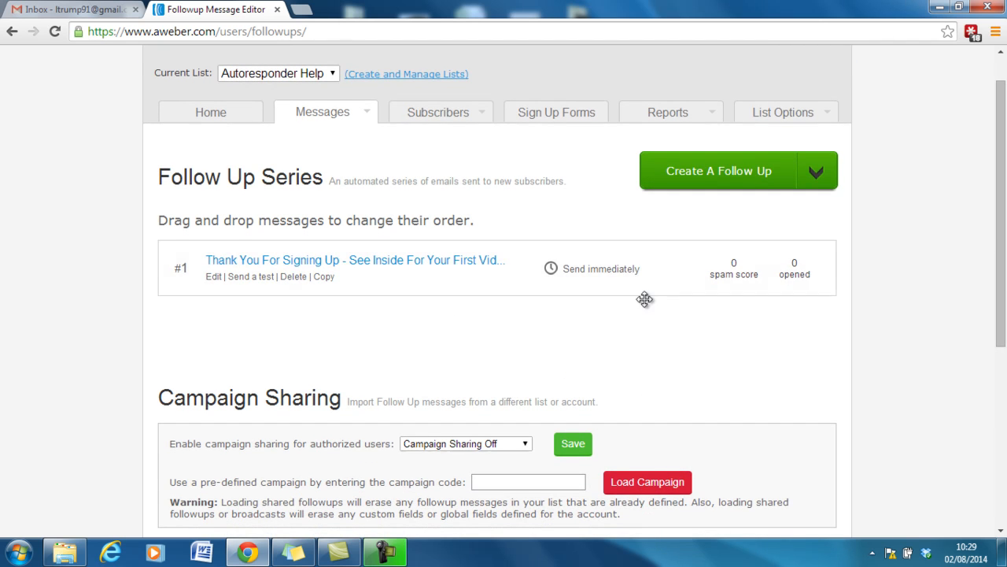
left_click(816, 171)
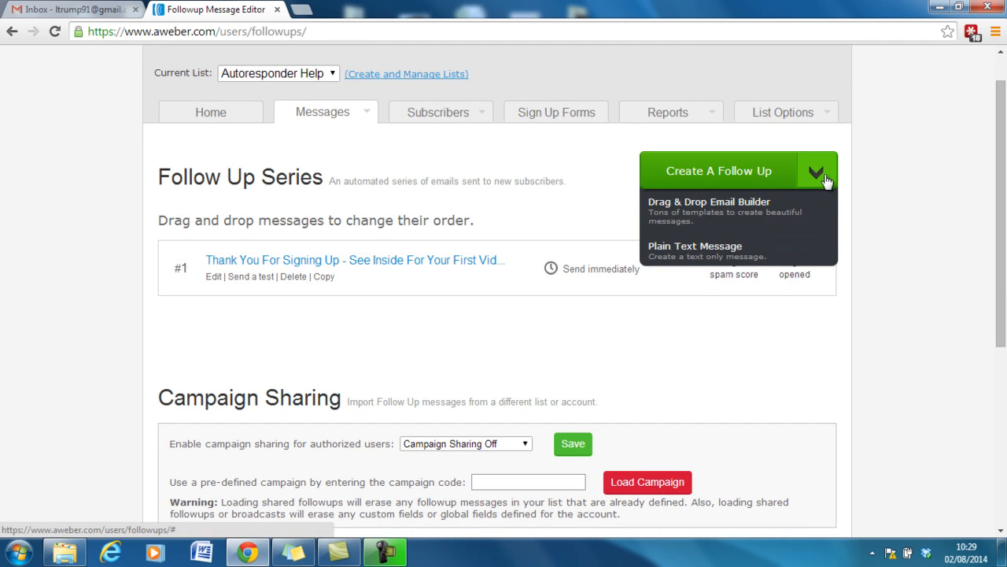
left_click(775, 216)
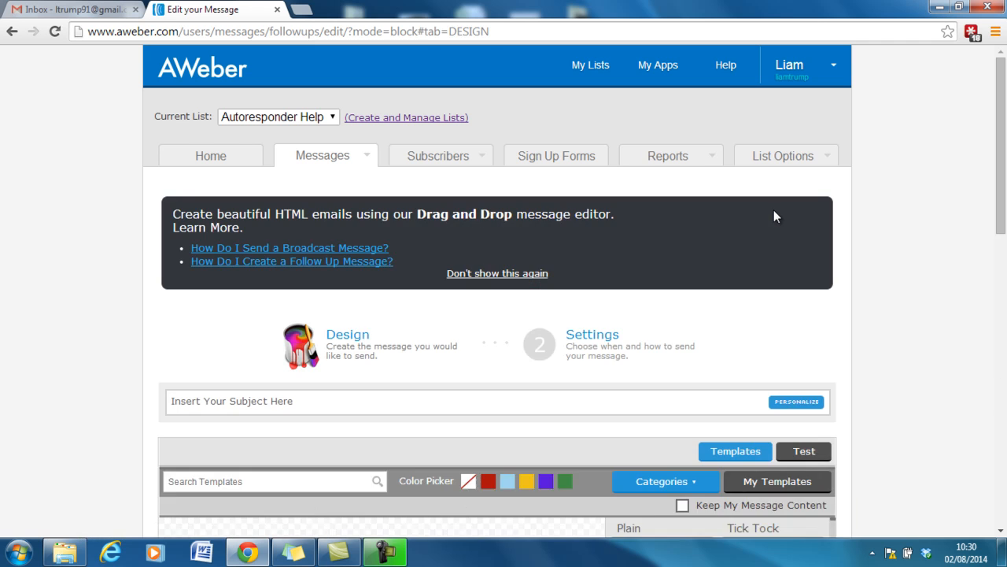
Browse the email templates and apply the Geometric template in its teal colour scheme to the message
left_click_drag(1004, 110, 1005, 238)
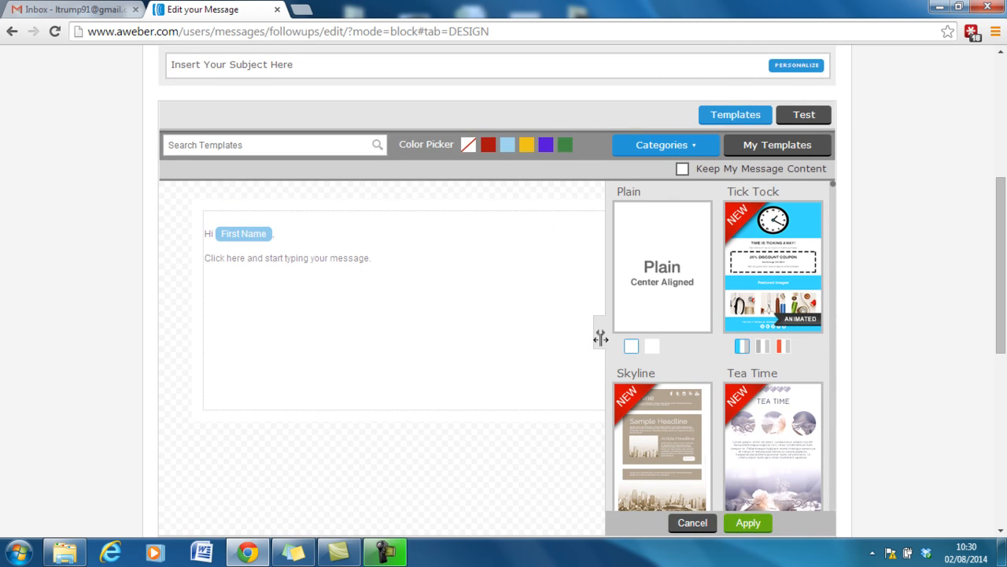
left_click_drag(832, 183, 831, 249)
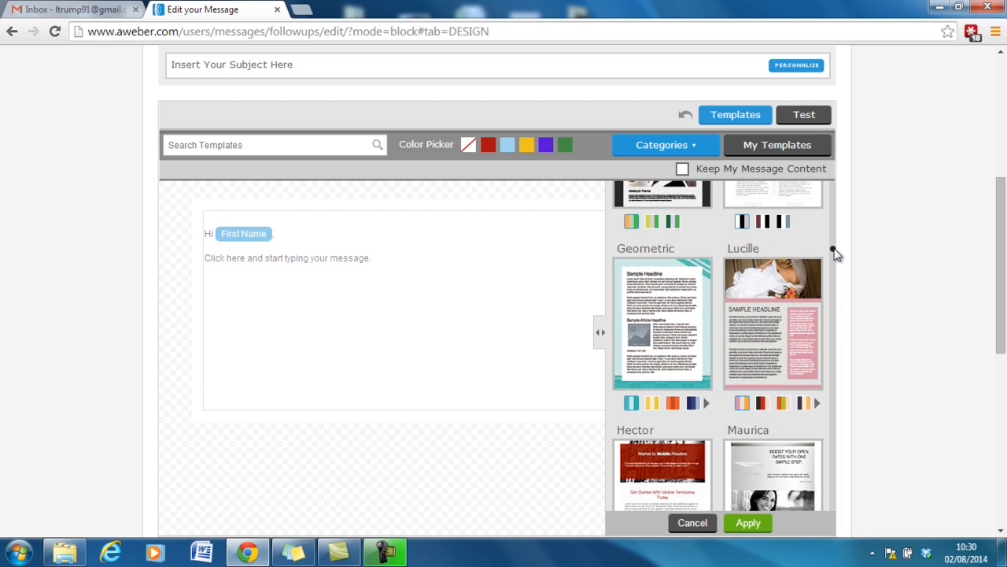
left_click(639, 356)
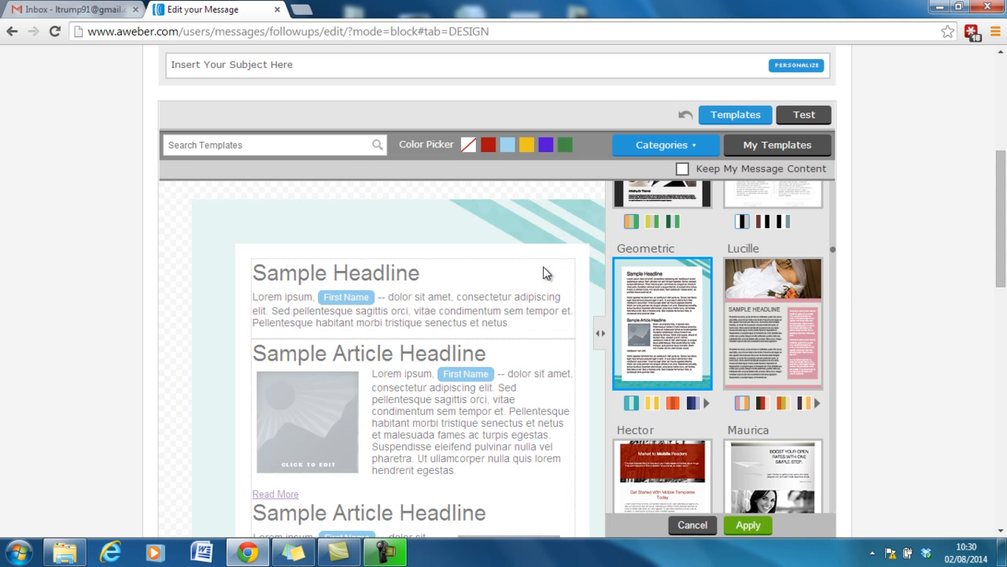
left_click(433, 295)
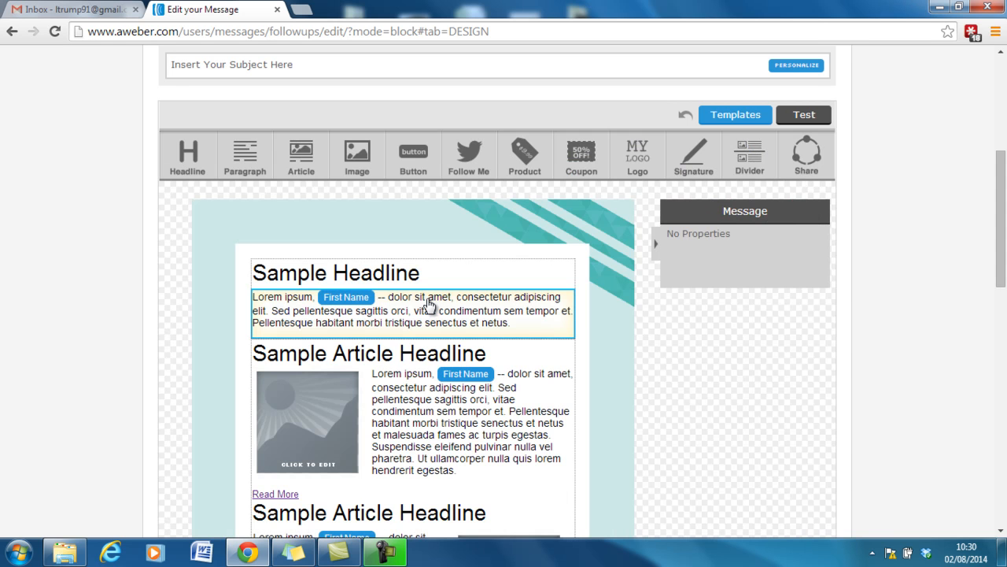
Replace the "Sample Headline" text at the start of the message with "Second Video Is Here"
left_click(334, 284)
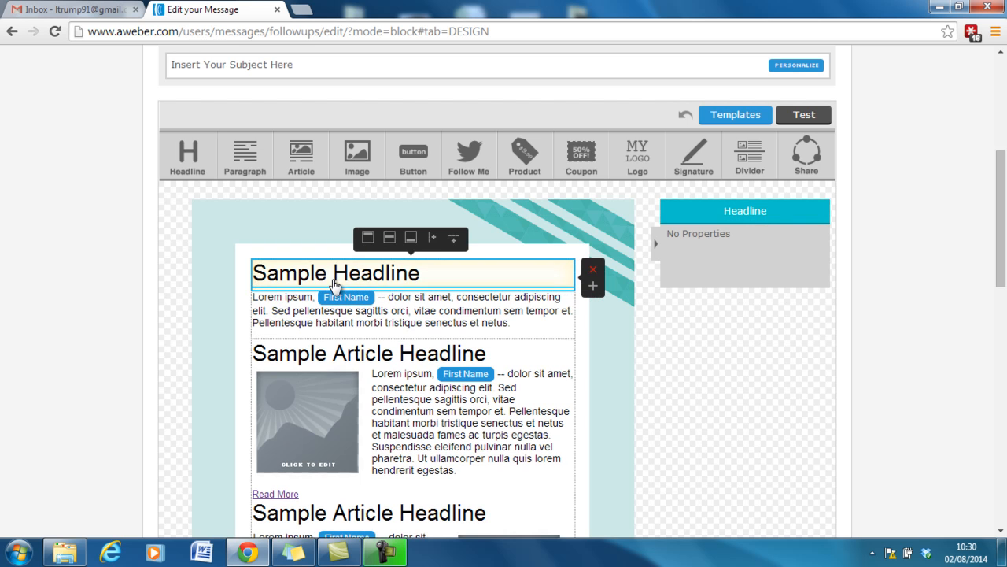
left_click(334, 283)
type("Th")
key("BackSpace")
key("Delete")
key("Delete")
key("Delete")
key("Delete")
key("Delete")
key("Delete")
key("Delete")
key("Delete")
key("Delete")
key("Delete")
key("Delete")
key("Delete")
key("Delete")
key("Delete")
key("Delete")
key("BackSpace")
type("Second Video Is Here")
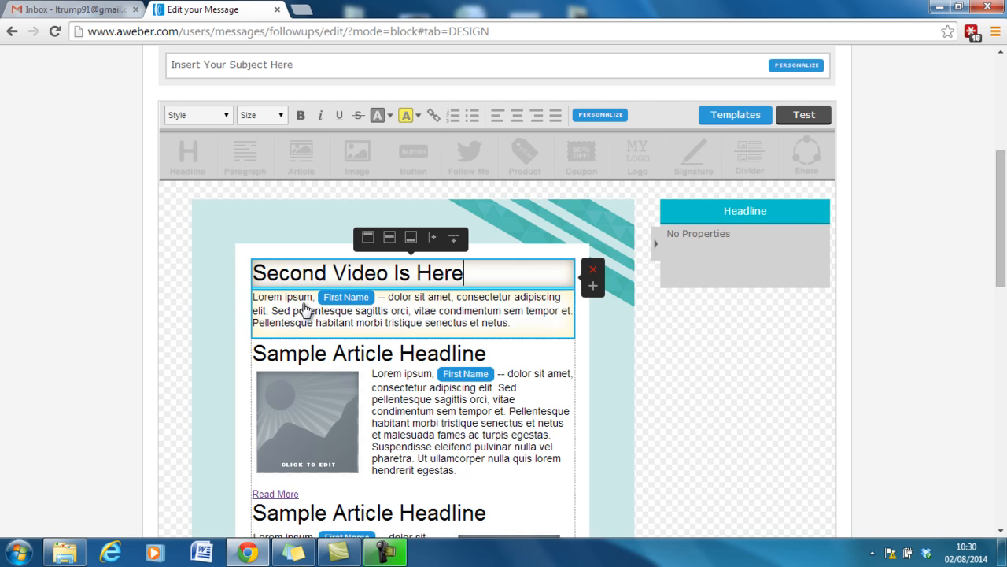
Insert a First Name personalization field within "Lorem ipsum" in the paragraph below the headline
left_click(305, 310)
left_click(300, 302)
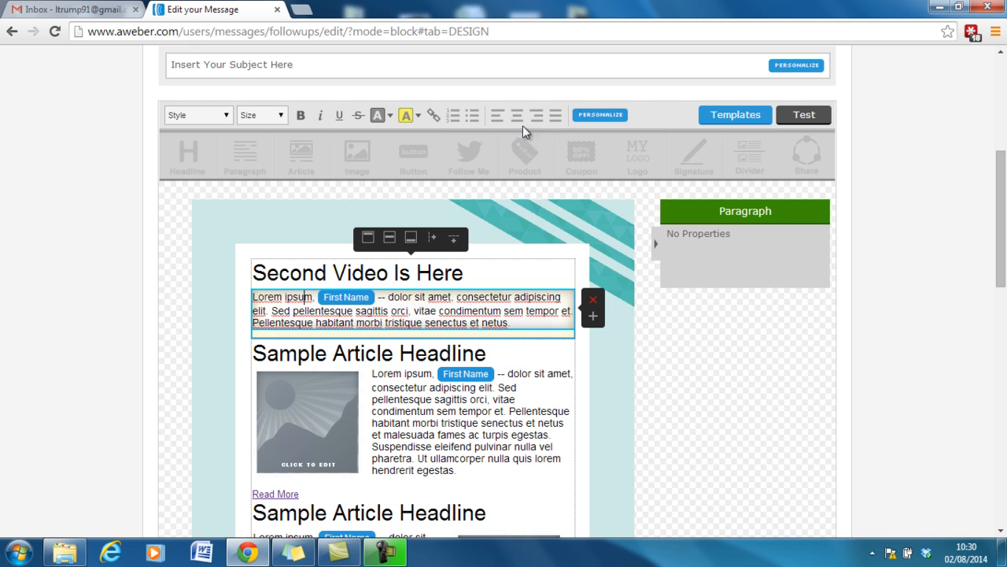
left_click(600, 115)
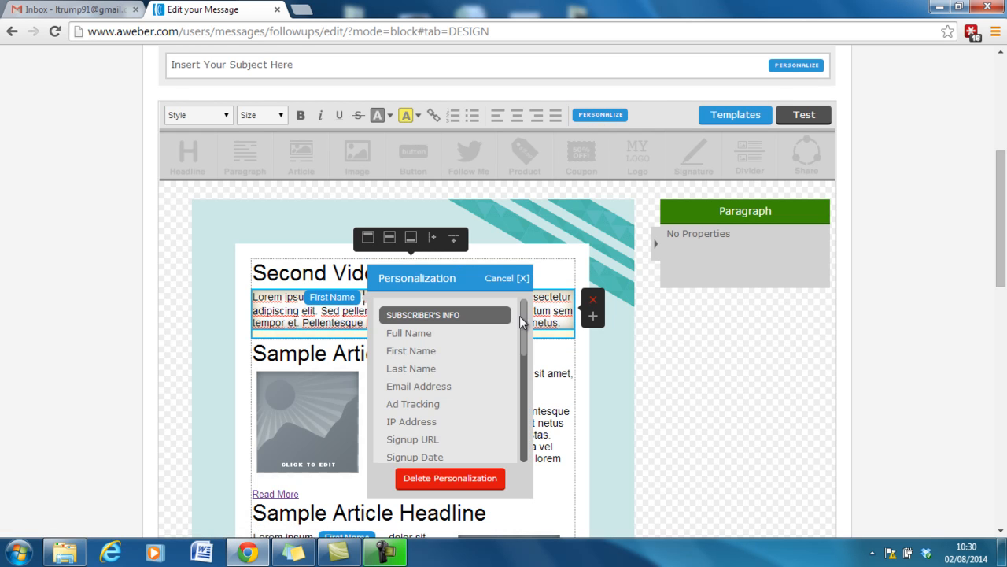
mouse_move(524, 319)
left_mouse_down()
mouse_move(525, 337)
mouse_move(524, 306)
left_mouse_up()
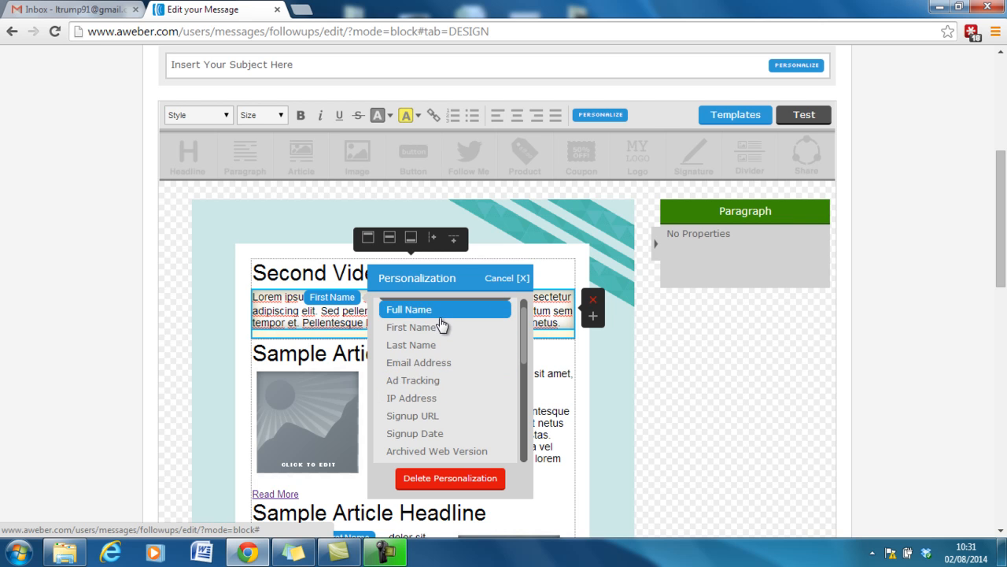
left_click(436, 335)
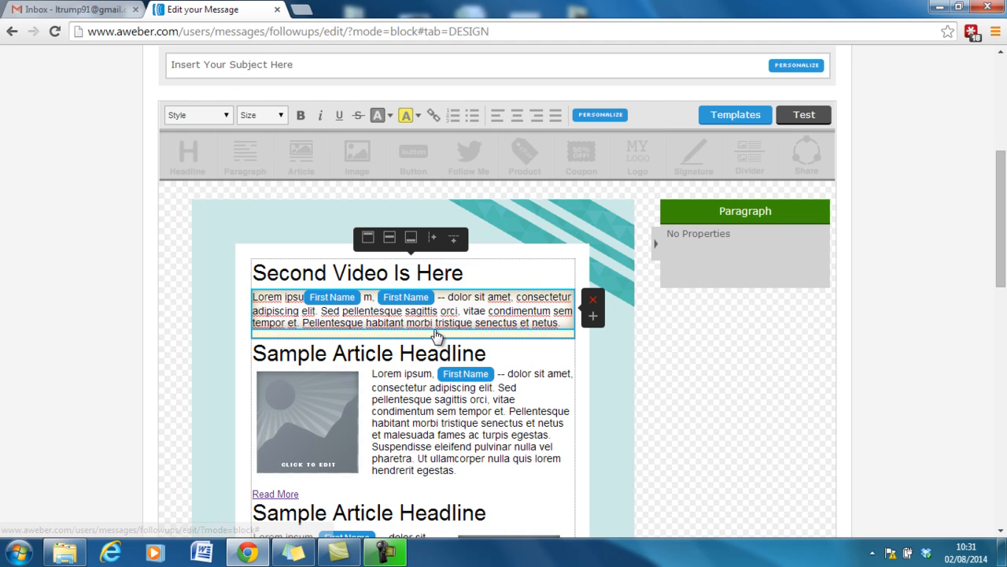
Replace the placeholder text before the inserted First Name field with "Hey" and delete the stray "m" after the field
left_click_drag(304, 297, 223, 299)
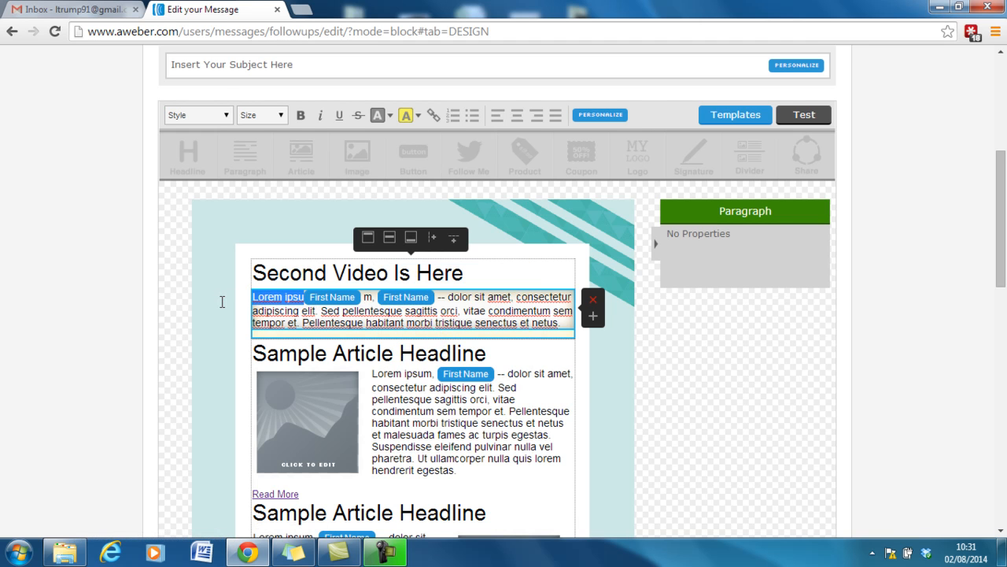
type("Hey")
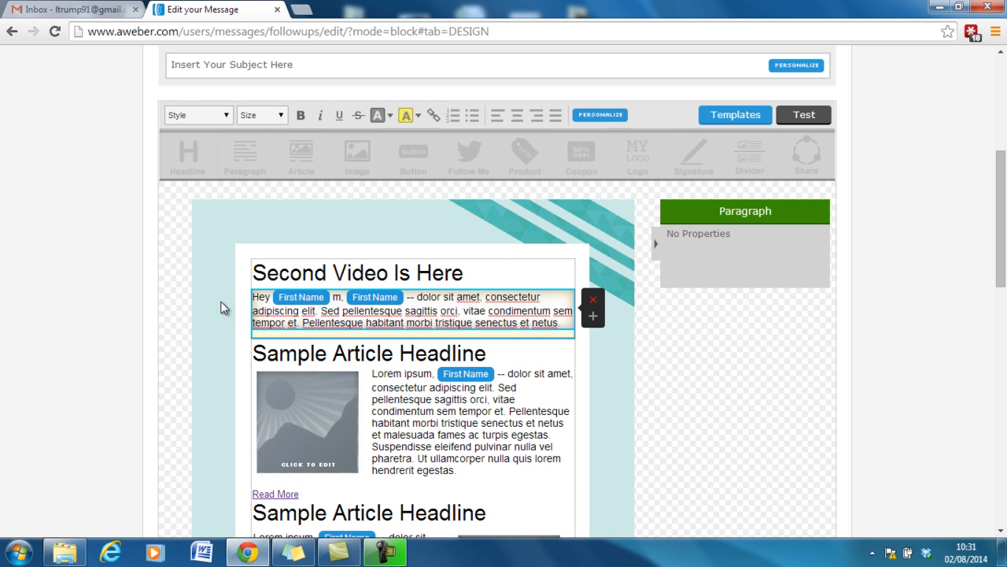
left_click(343, 298)
key("BackSpace")
key("BackSpace")
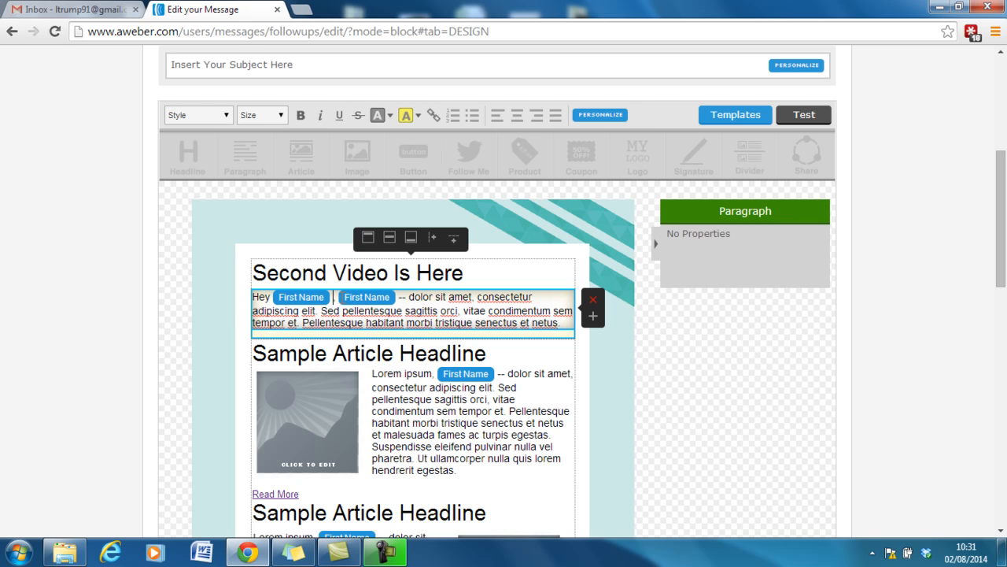
Delete the duplicate First Name field in the intro paragraph and replace the placeholder text after the dashes with "Second Video Is Here"
key("Delete")
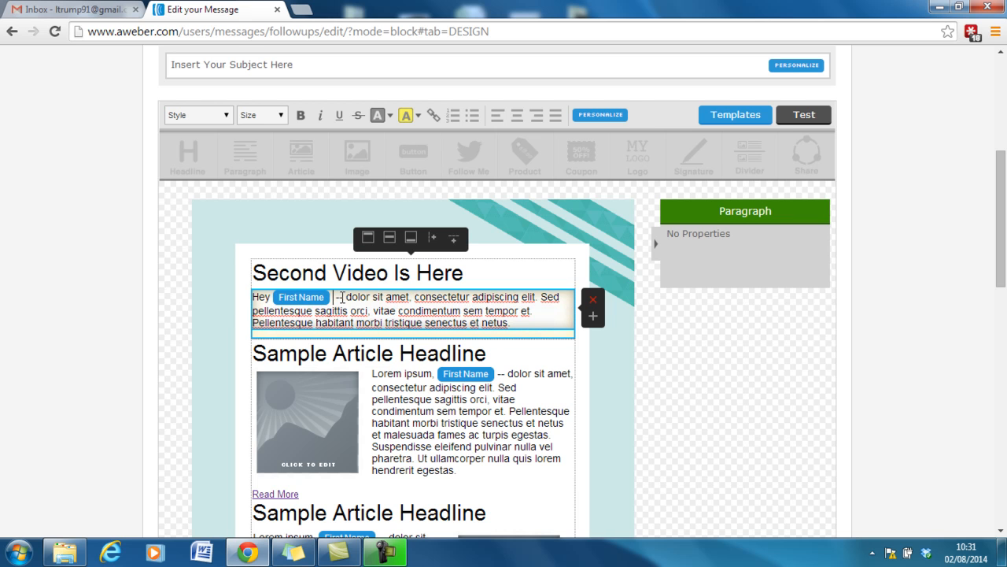
left_click_drag(348, 297, 533, 321)
type("S")
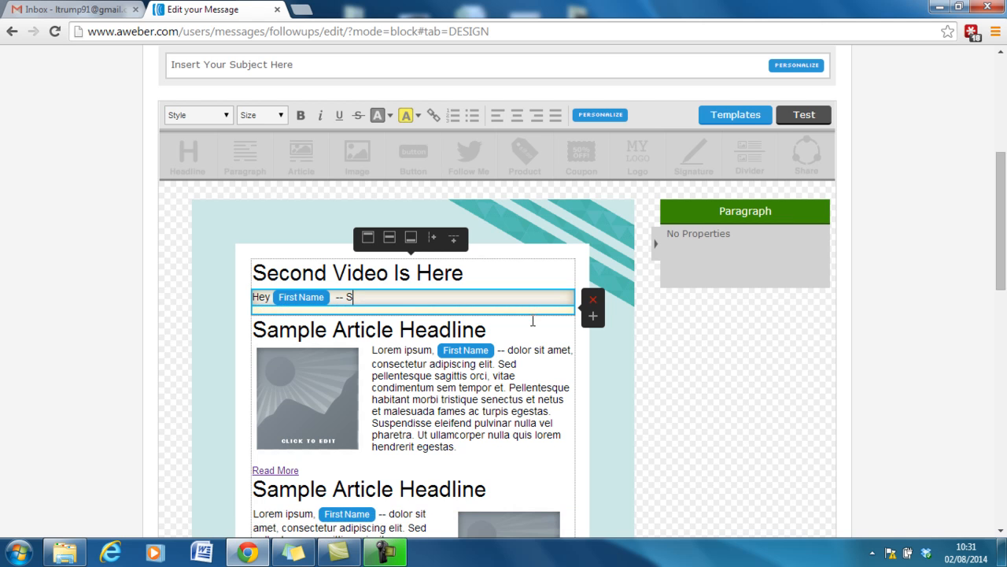
type("econd Video Is Here")
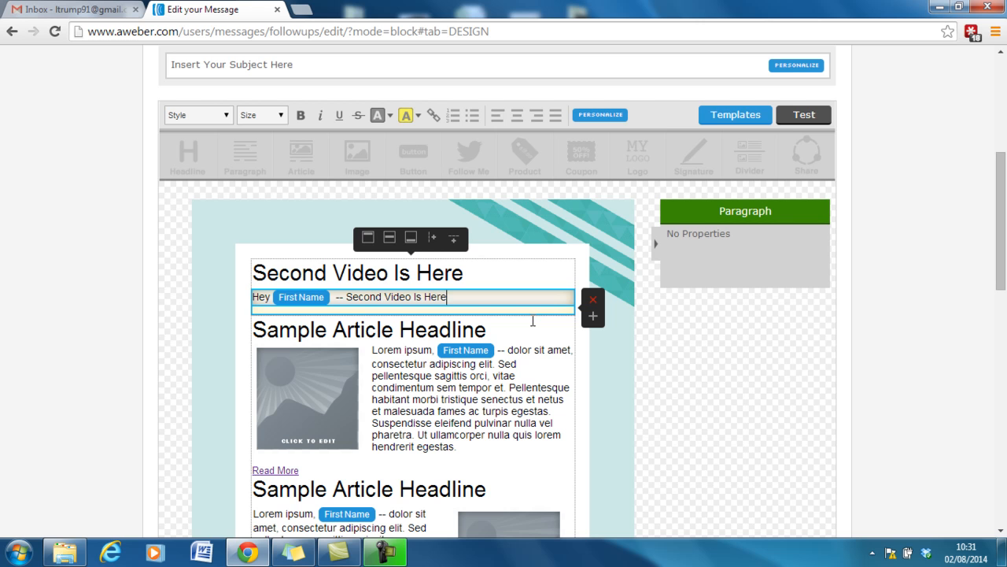
Replace the first article's placeholder image with the yellow flower from the stock images in the image gallery
left_click(279, 441)
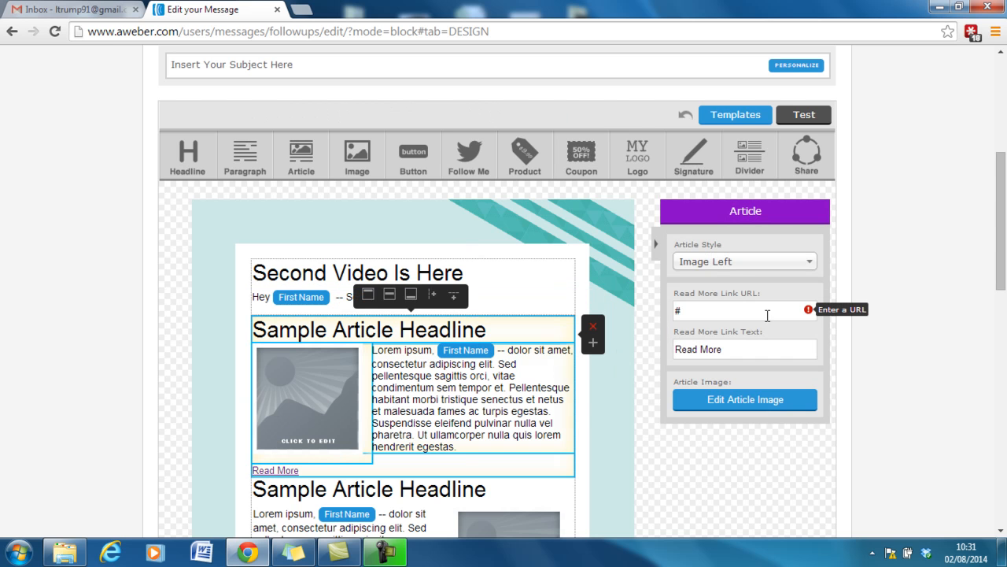
left_click(311, 324)
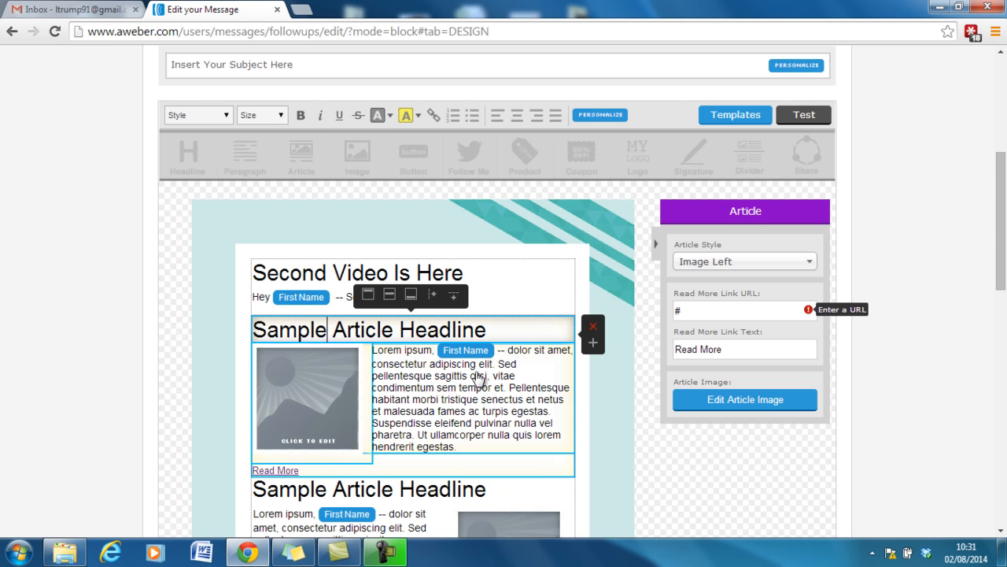
left_click(441, 365)
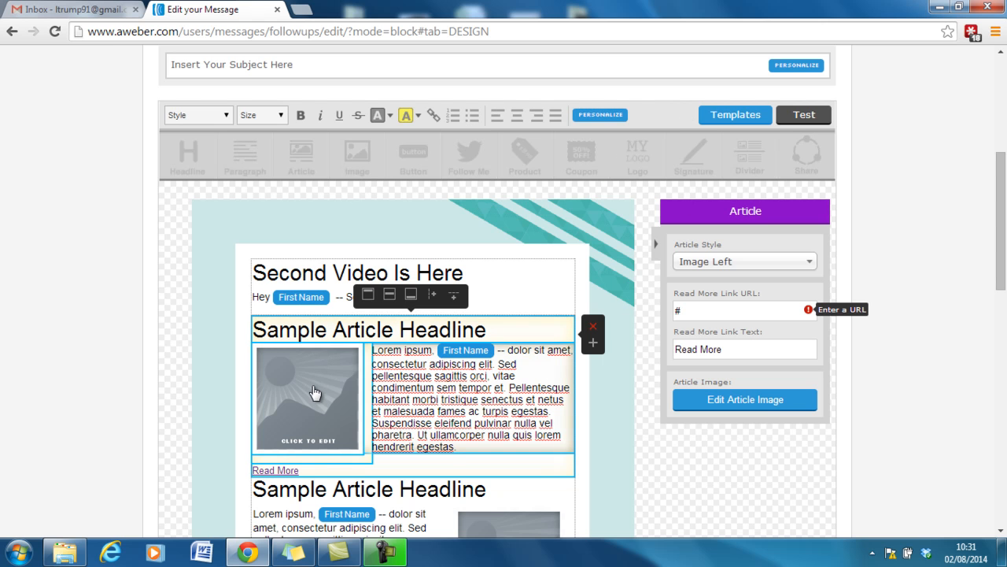
left_click(315, 447)
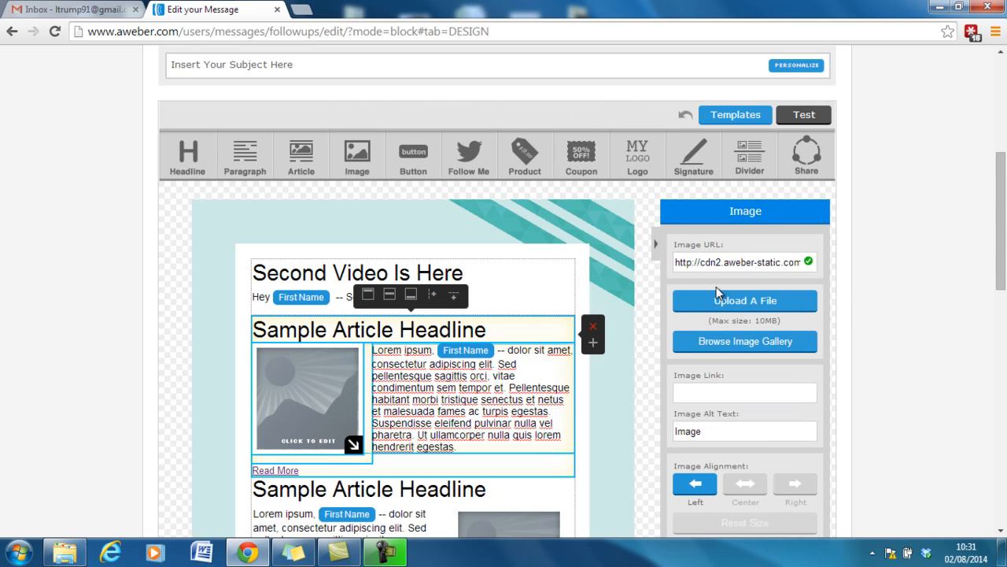
left_click(724, 340)
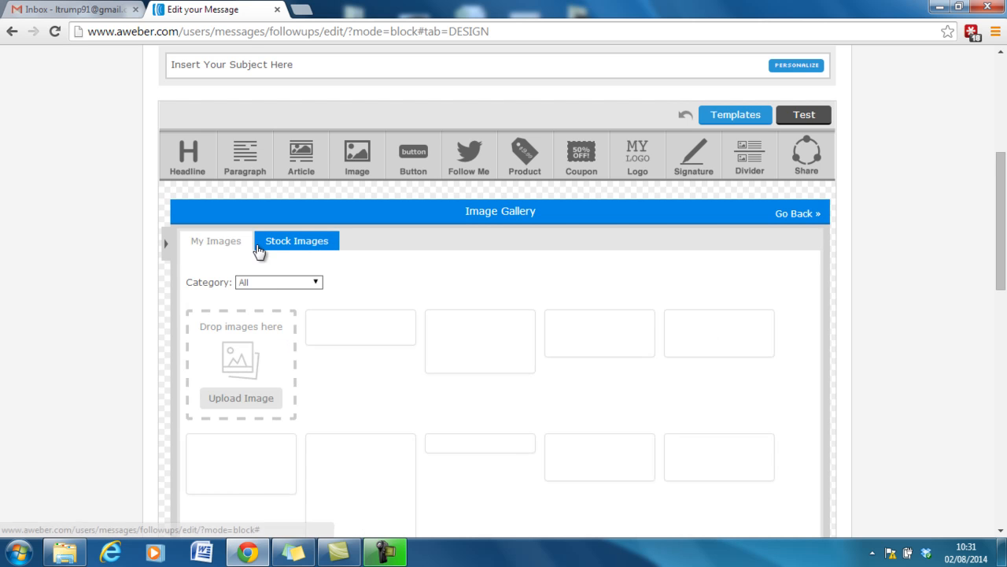
left_click(261, 245)
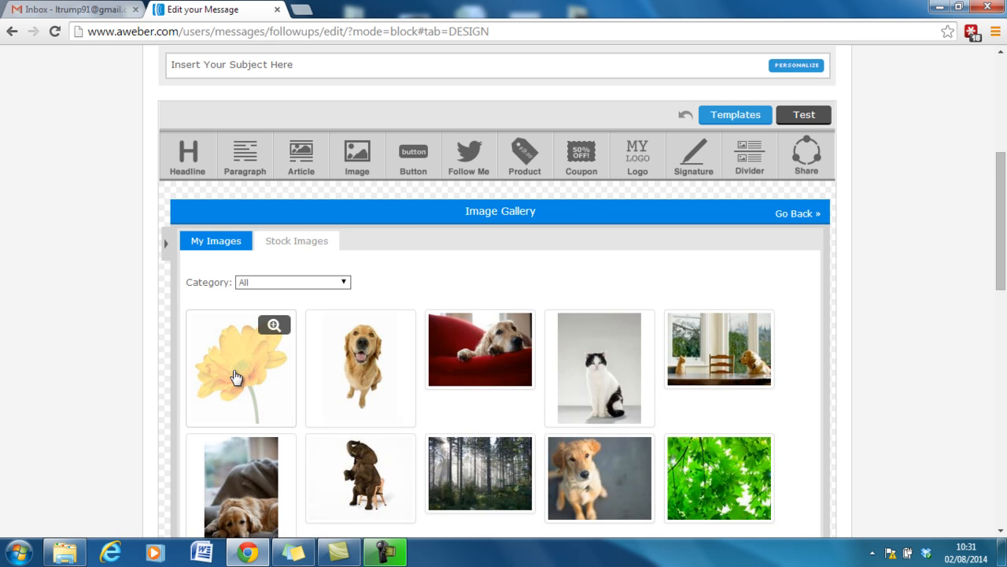
left_click(273, 355)
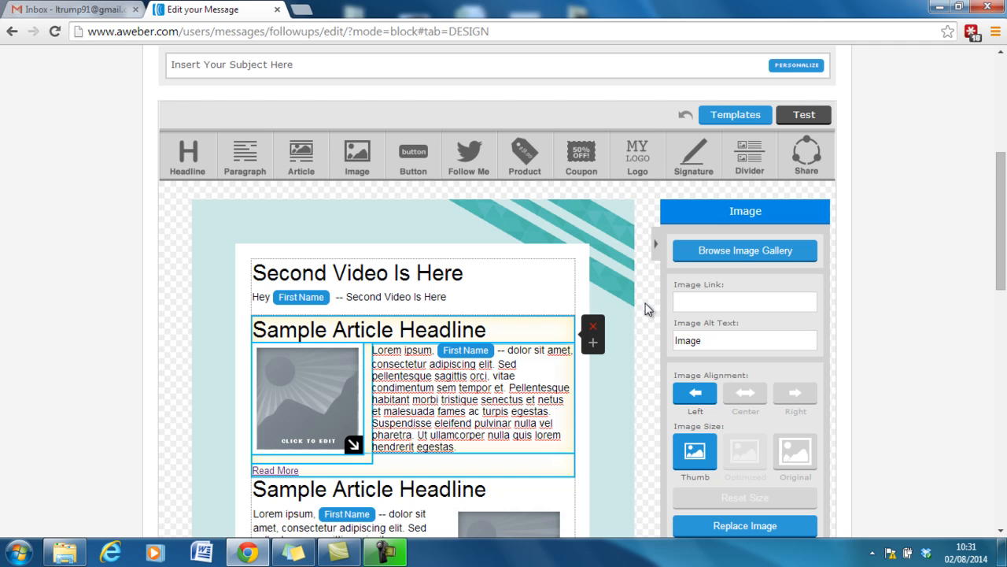
left_click_drag(1005, 185, 1005, 224)
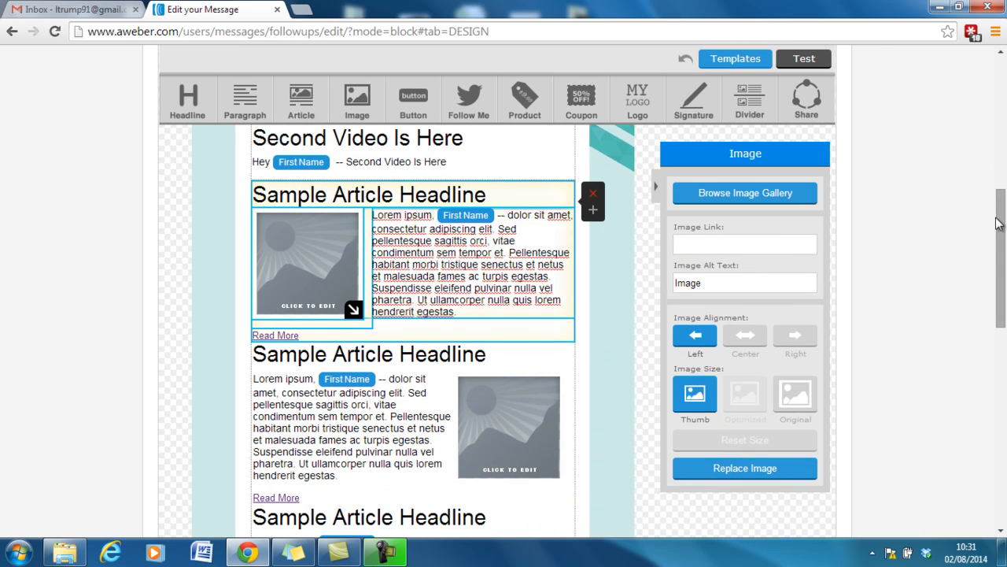
left_click(748, 461)
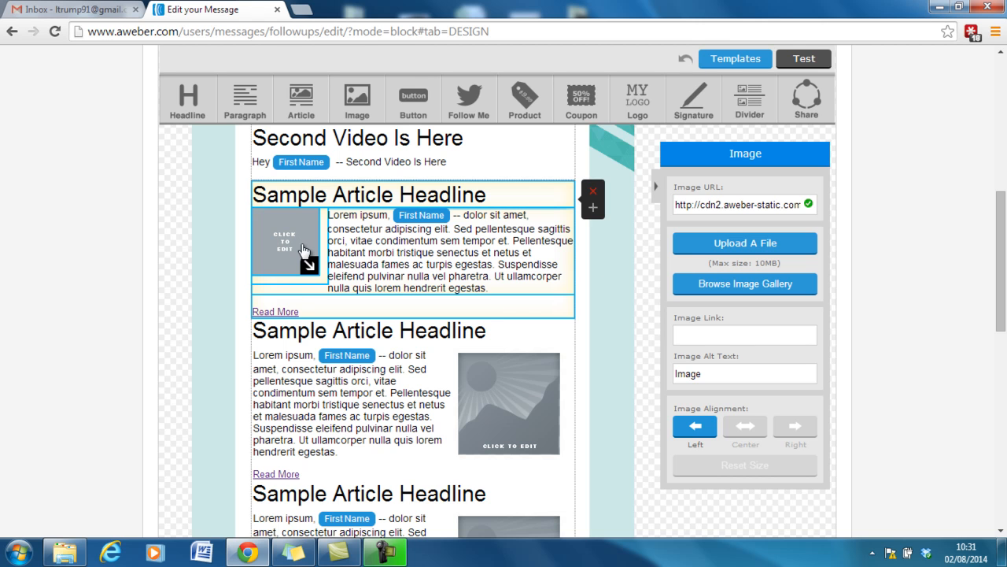
left_click(753, 288)
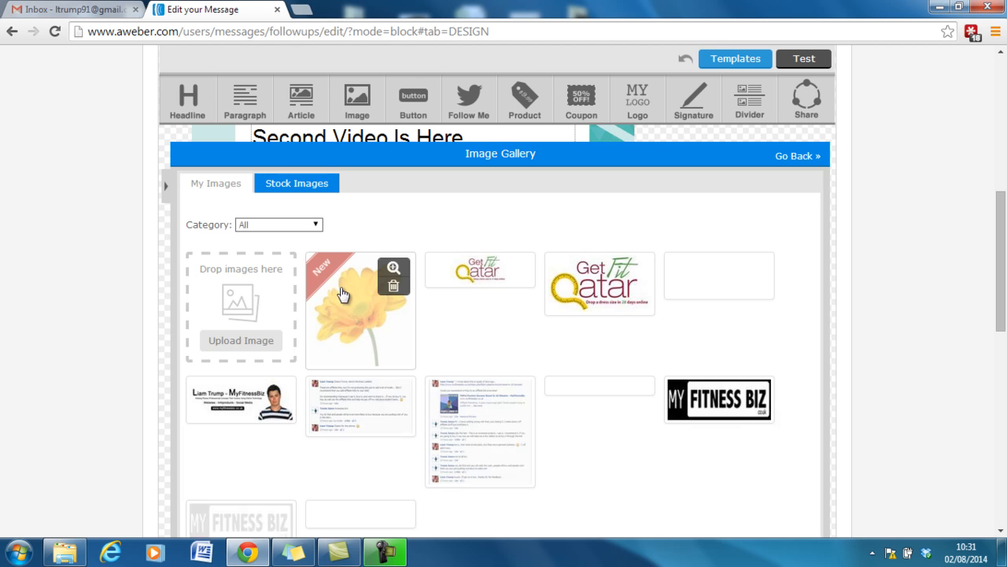
left_click(344, 285)
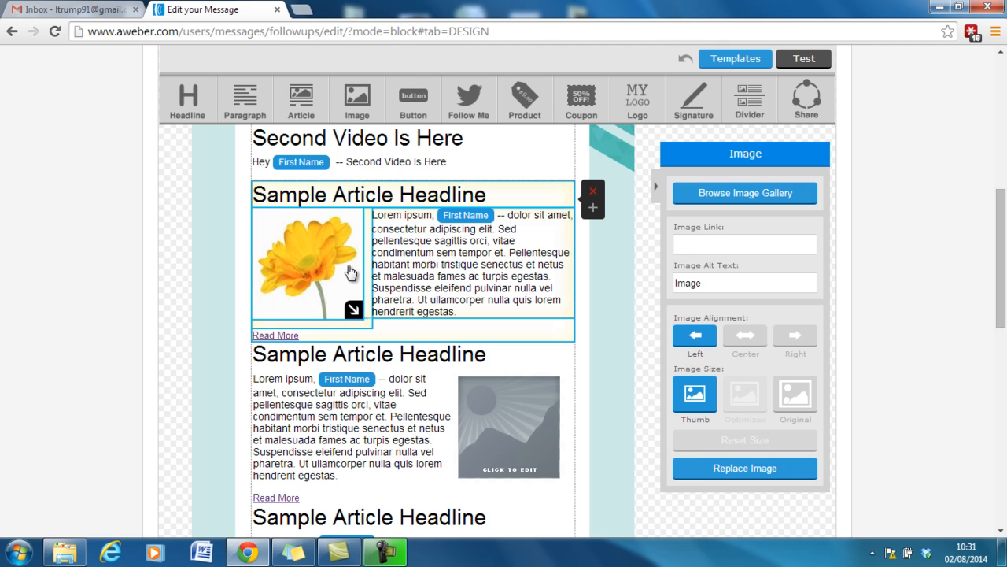
Add a Follow Me block at the end of the message, below the last article
left_click(422, 262)
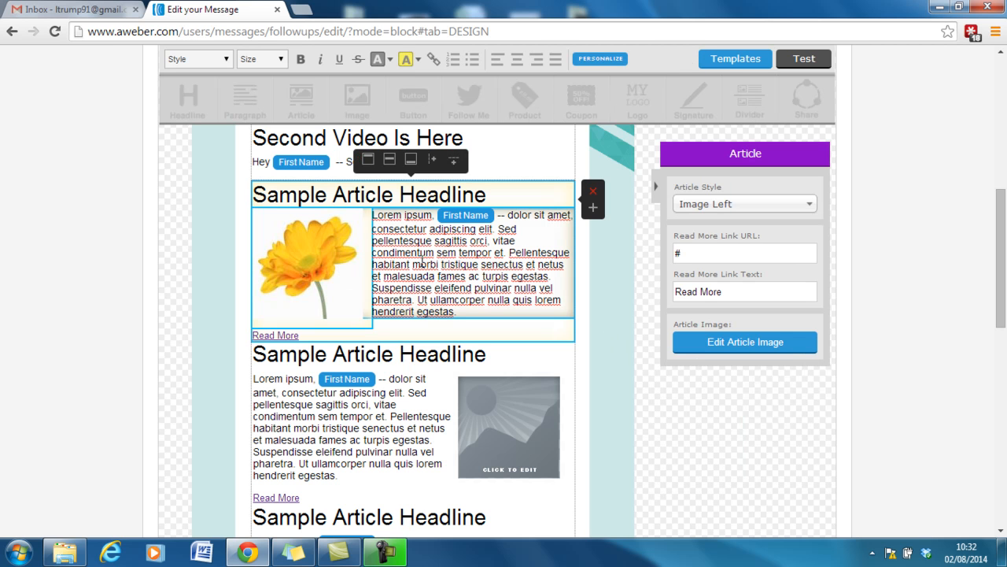
left_click_drag(1000, 236, 1001, 227)
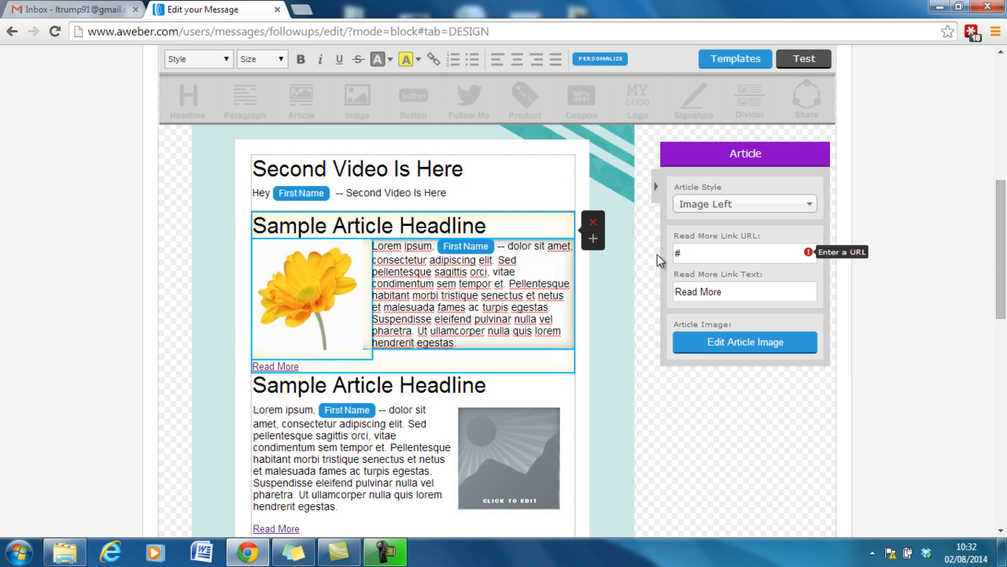
left_click(646, 192)
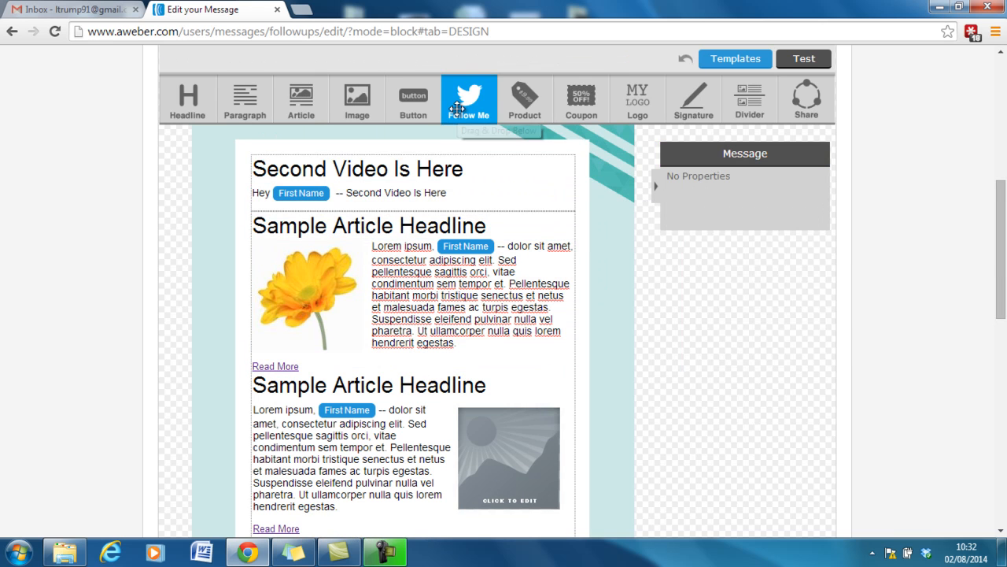
left_click_drag(457, 108, 402, 429)
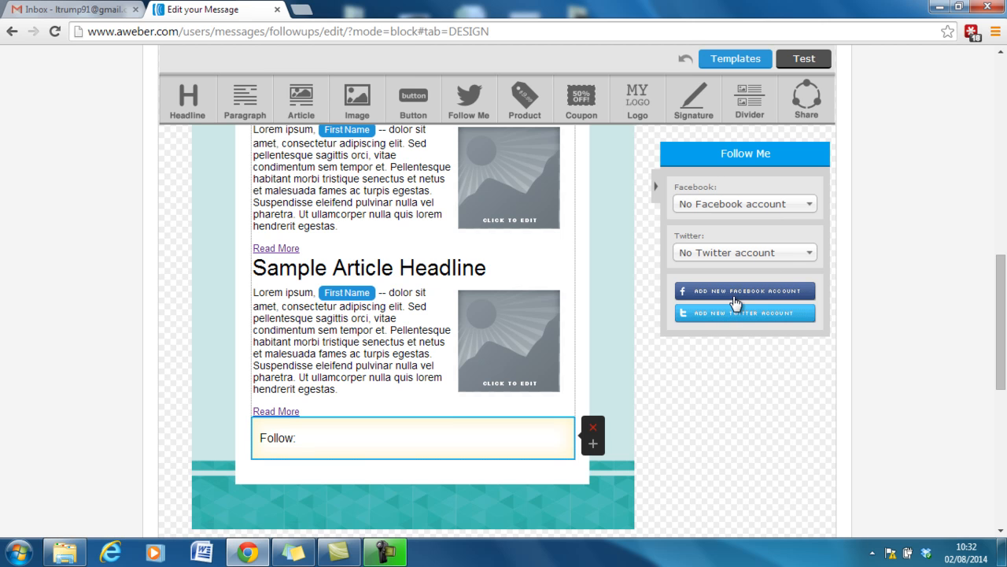
Try a Logo block above the "Second Video Is Here" headline and delete the block
left_click_drag(1003, 307, 1003, 181)
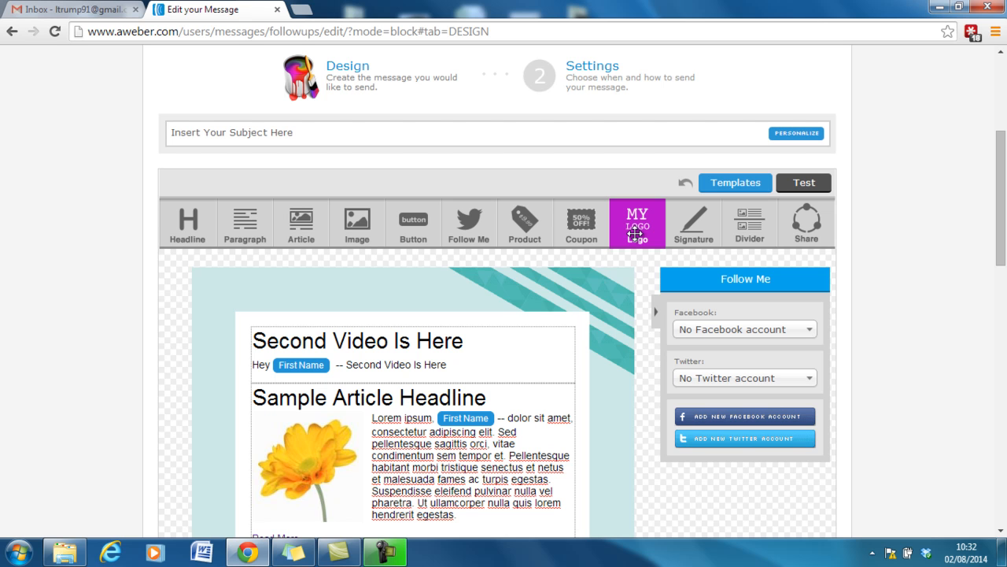
left_click_drag(637, 224, 461, 332)
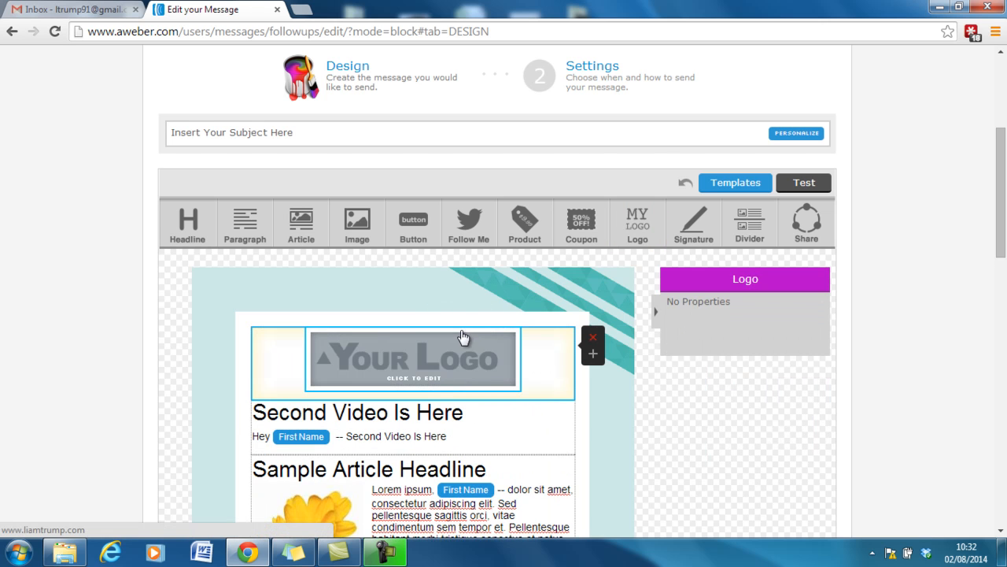
left_click(593, 338)
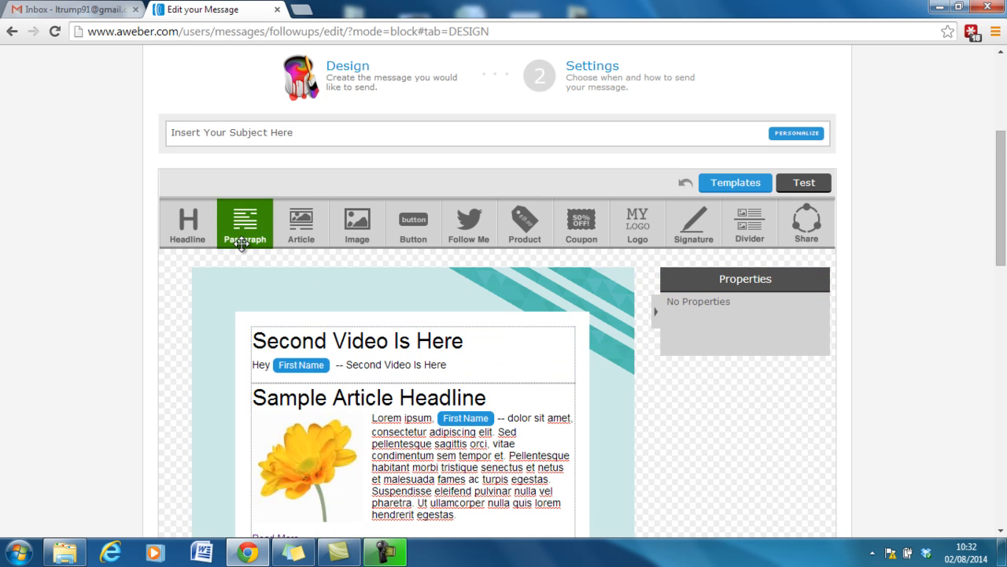
Try to save the message and enter "Second Video Inside - Let Me Know How You Are Progressing" as its subject
left_click_drag(1004, 217, 1005, 382)
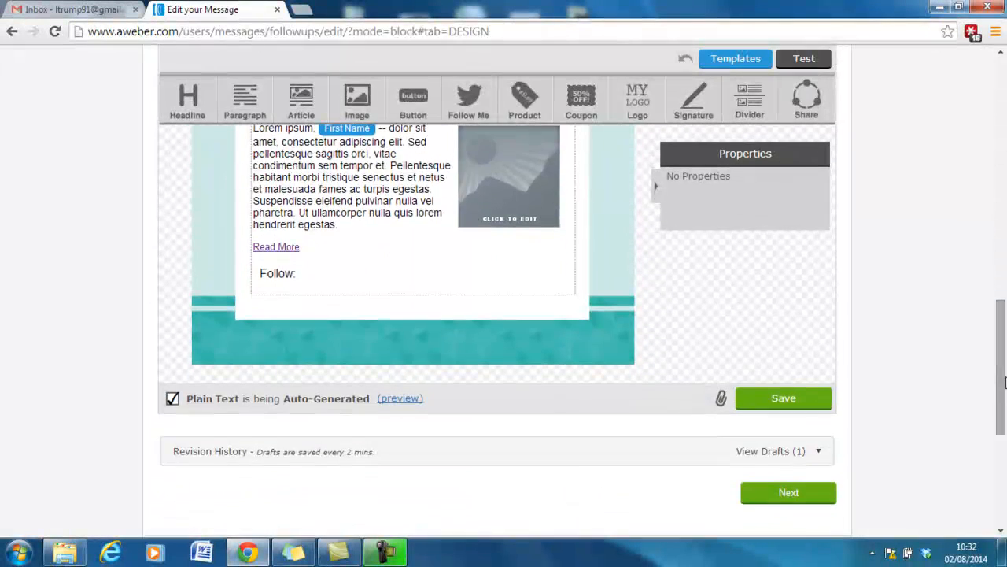
left_click(776, 401)
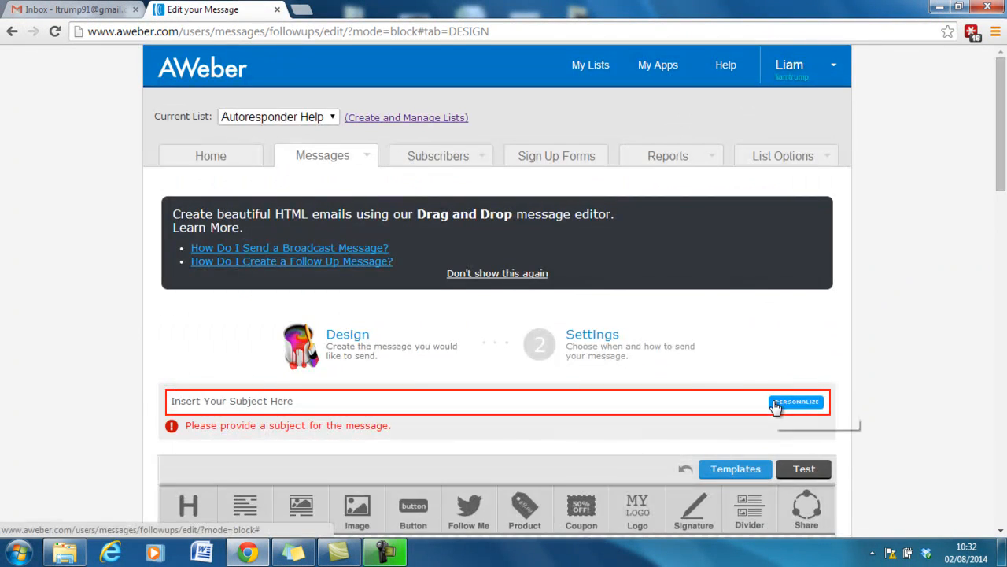
left_click(604, 407)
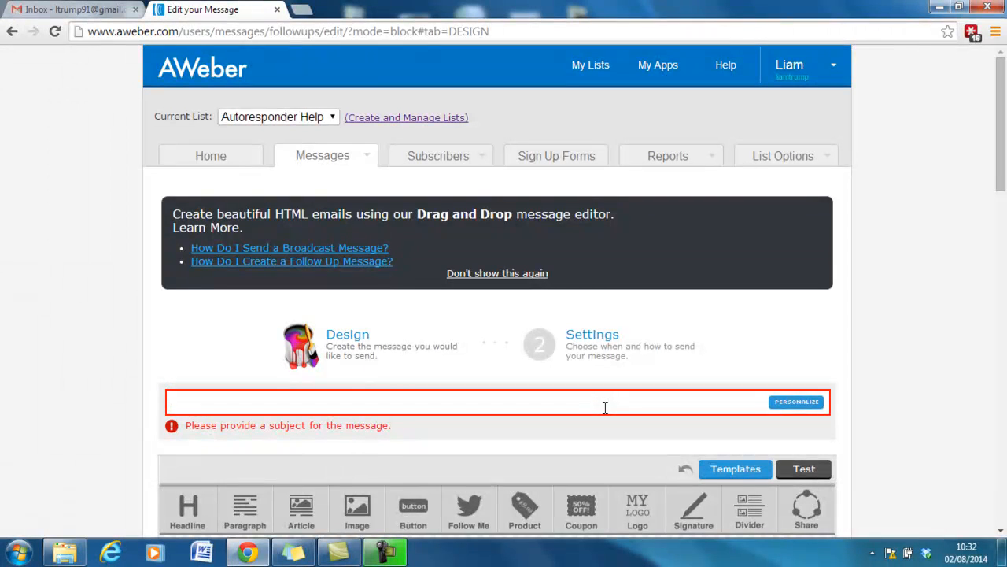
type("Seo")
key("BackSpace")
type("cond Video Inside - Let Me ")
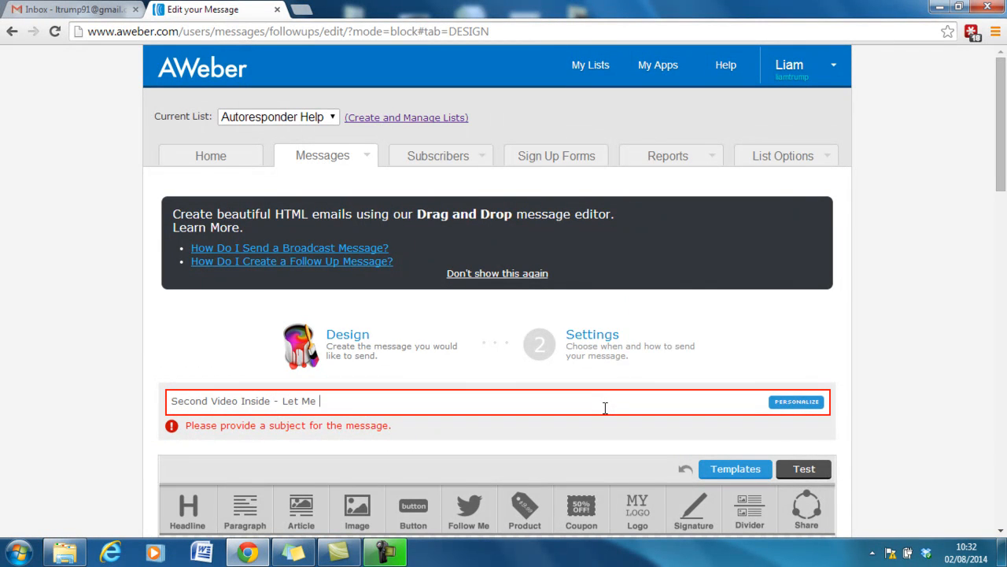
type("Know How You did")
key("BackSpace")
key("BackSpace")
key("BackSpace")
type("Are Progressed")
key("BackSpace")
key("BackSpace")
type("ing")
Save the message design and continue to the message's Settings stage
left_click_drag(1001, 151, 1003, 421)
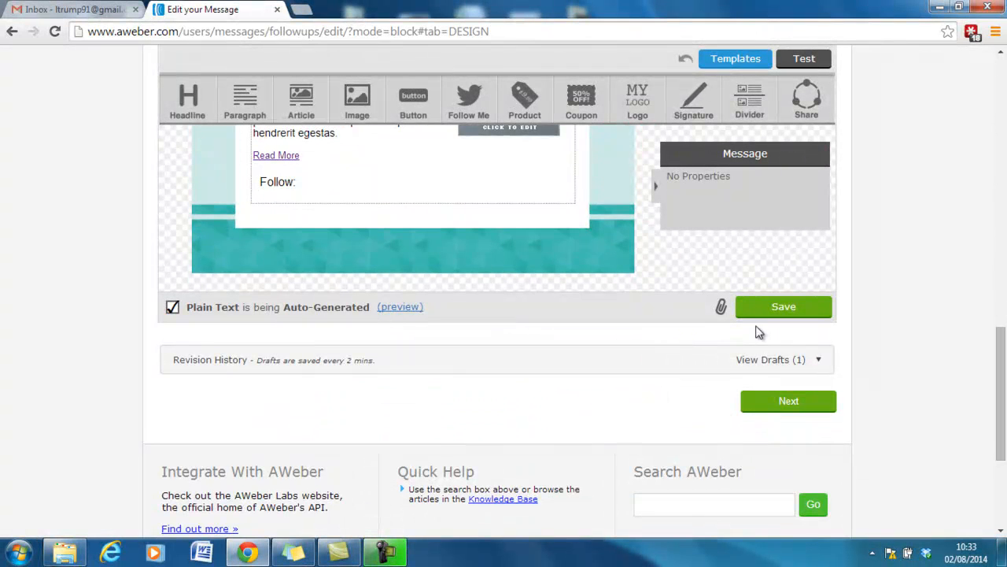
scroll(757, 330, "down", 1)
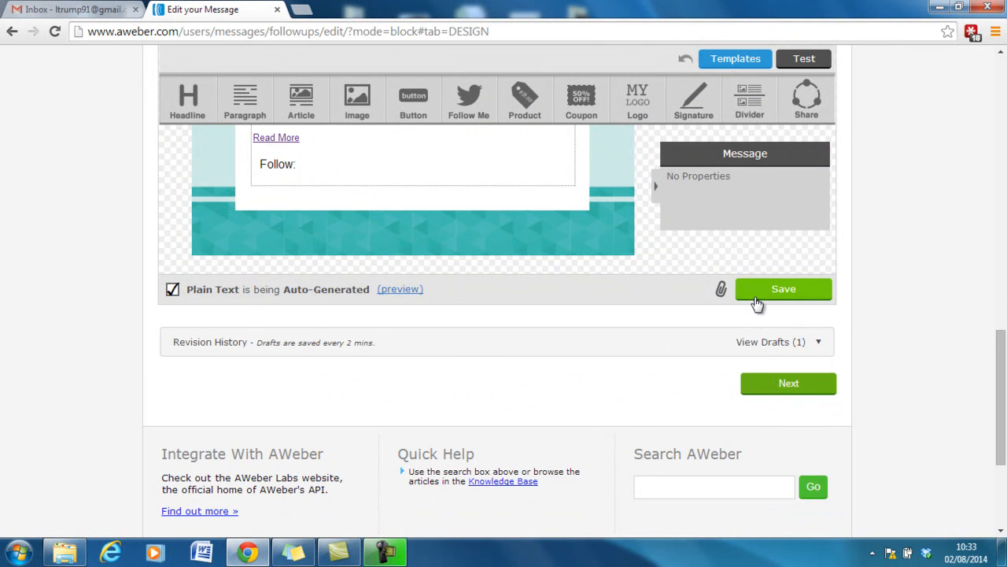
left_click(756, 303)
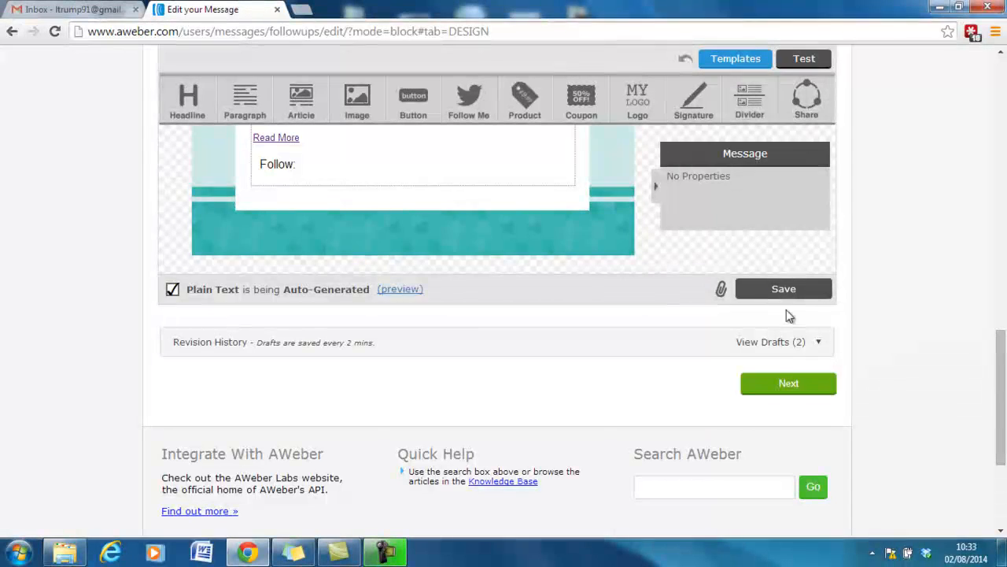
left_click(788, 384)
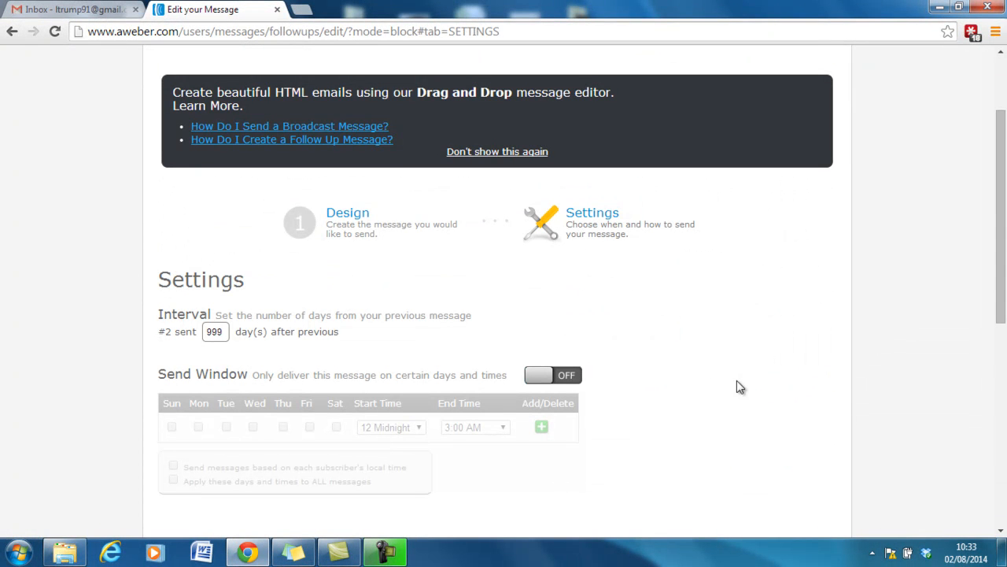
Set the interval so message #2 is sent 1 day after the previous message
left_click_drag(998, 197, 761, 244)
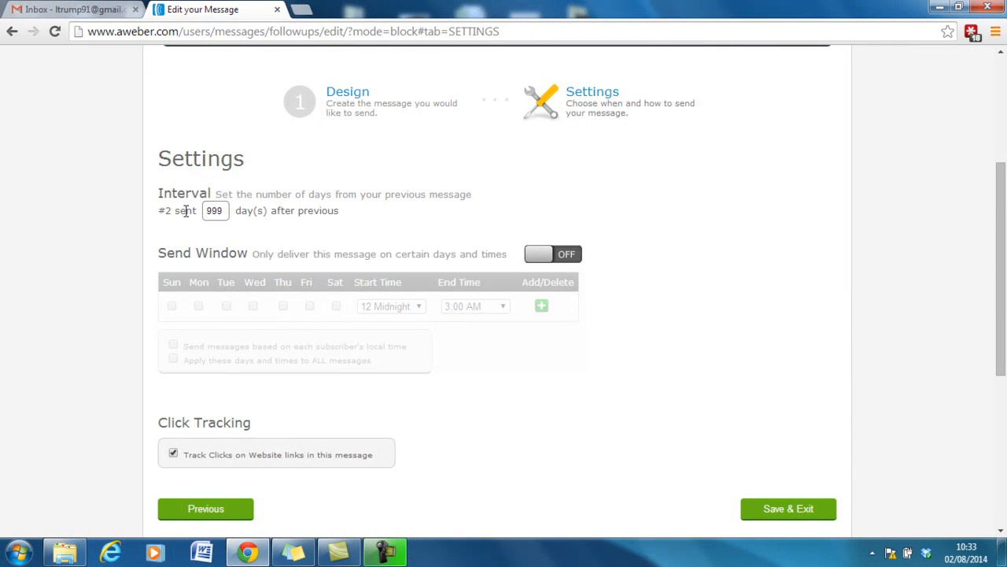
double_click(210, 211)
type("1")
left_click(375, 184)
left_click(213, 211)
Try a send window with Monday and each subscriber's local time selected, and switch the send window off
left_click(548, 258)
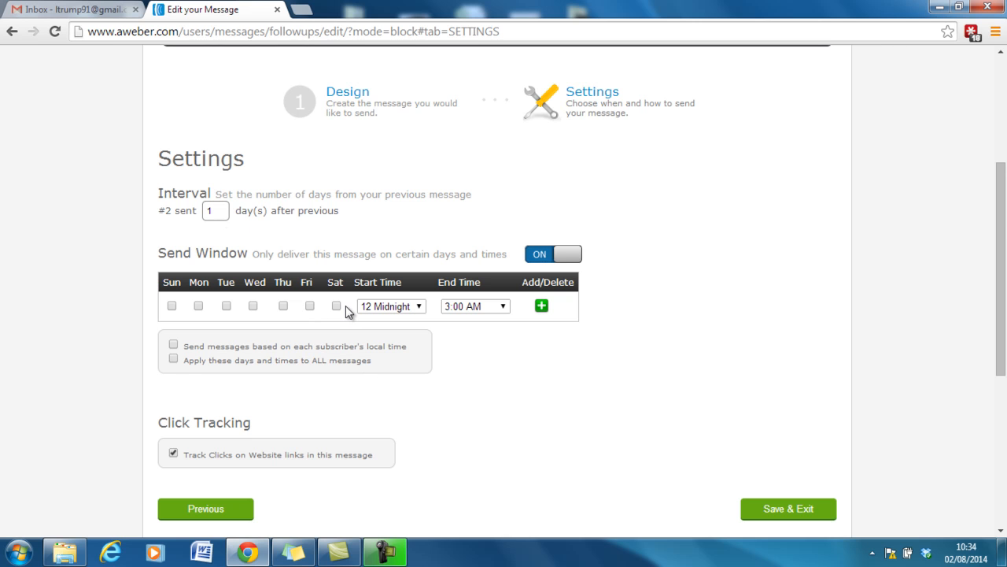
left_click(198, 306)
left_click(176, 345)
left_click(566, 254)
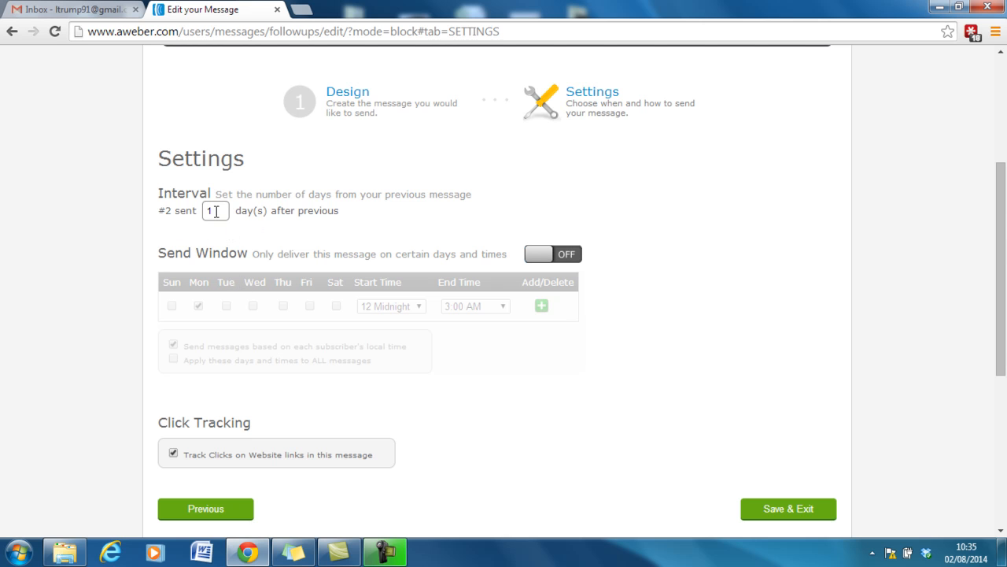
Save and exit the message settings, and review the two messages in the Follow Up Series list
left_click(767, 513)
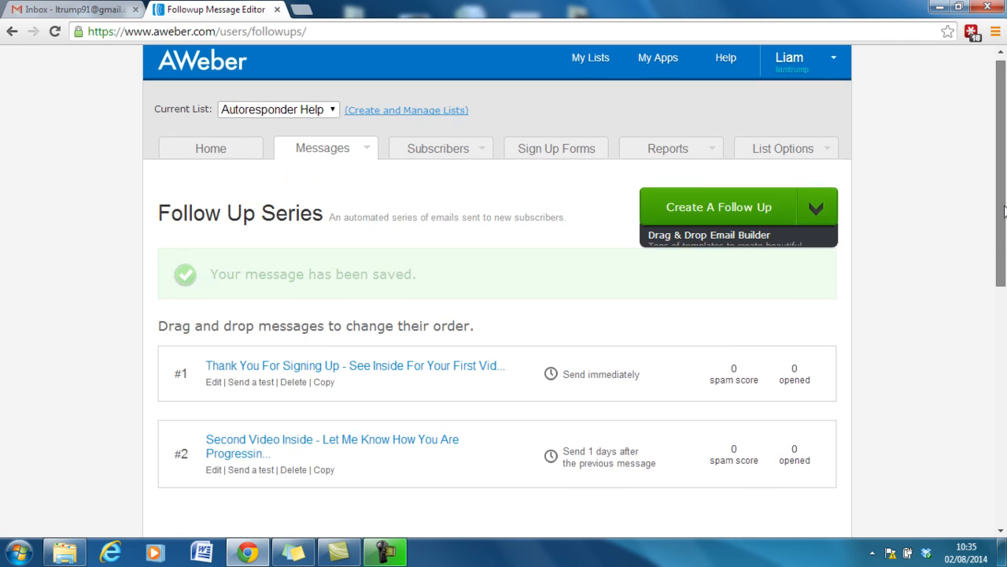
scroll(375, 261, "down", 2)
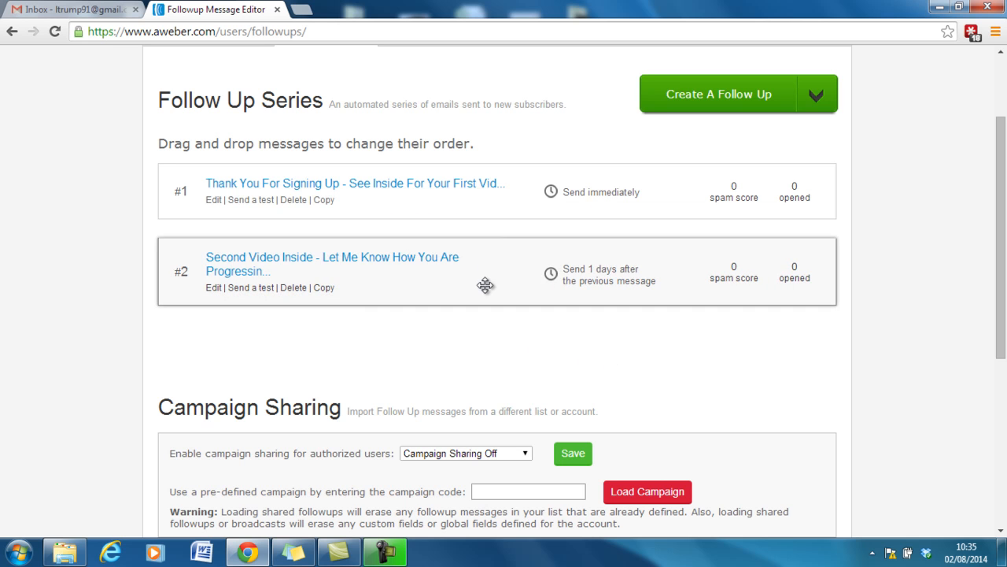
left_click_drag(1001, 156, 1001, 134)
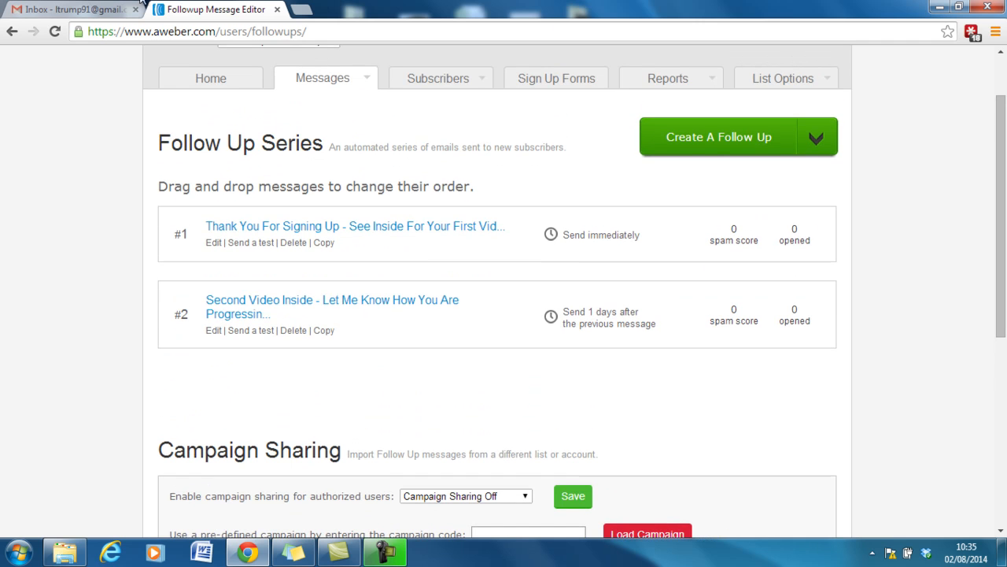
Switch to Gmail, open the "Confirm your subscription" email and follow its confirmation link to confirm the subscription
left_click(85, 7)
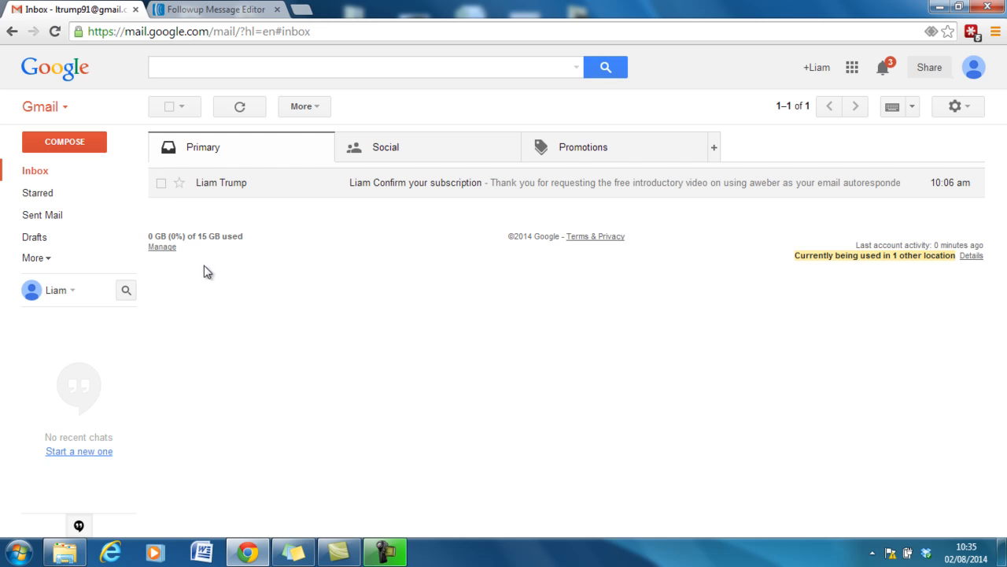
left_click(376, 185)
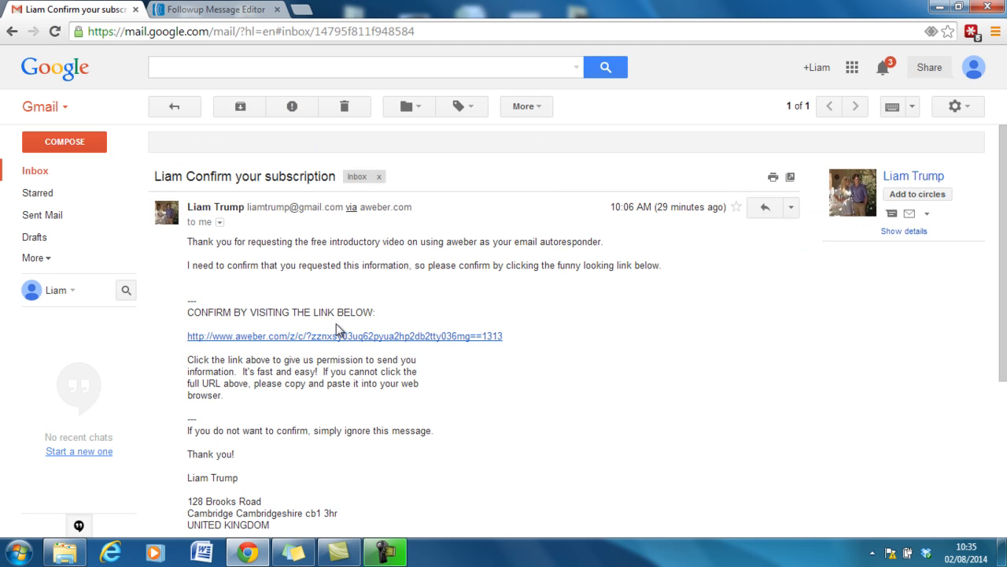
left_click(331, 337)
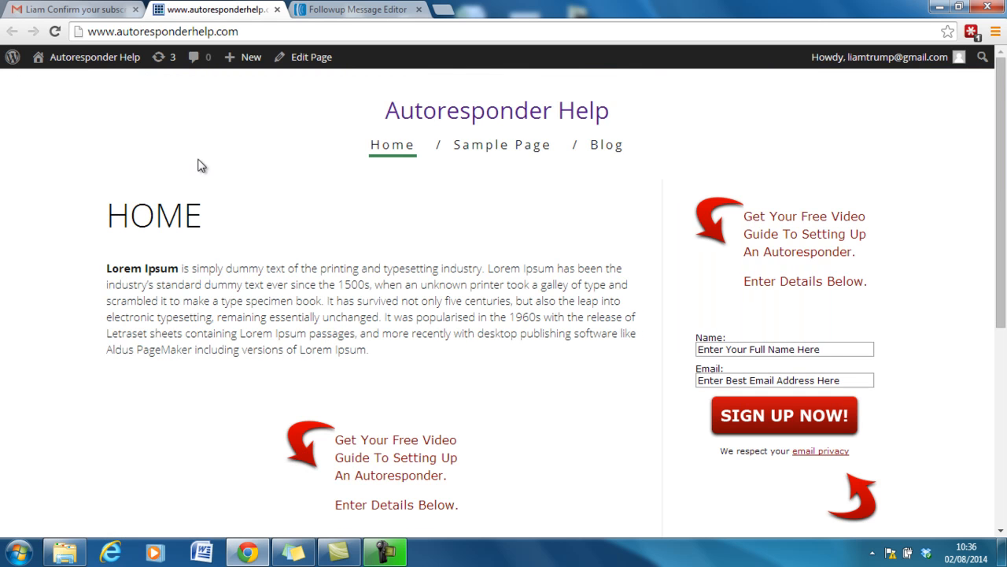
Compare the confirmation email with the website page its link opened, and check the Gmail inbox for the first follow-up message
left_click(96, 7)
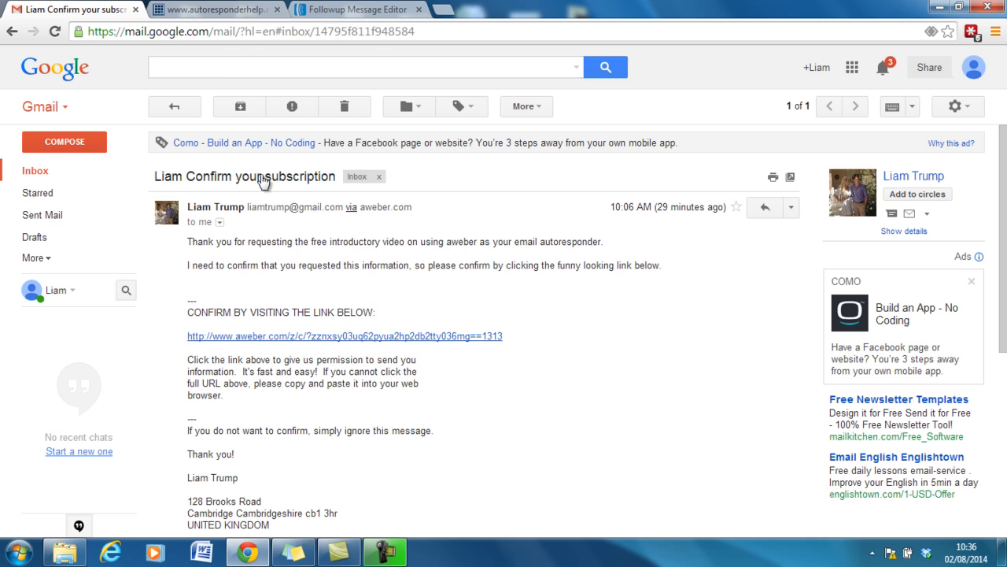
left_click(212, 11)
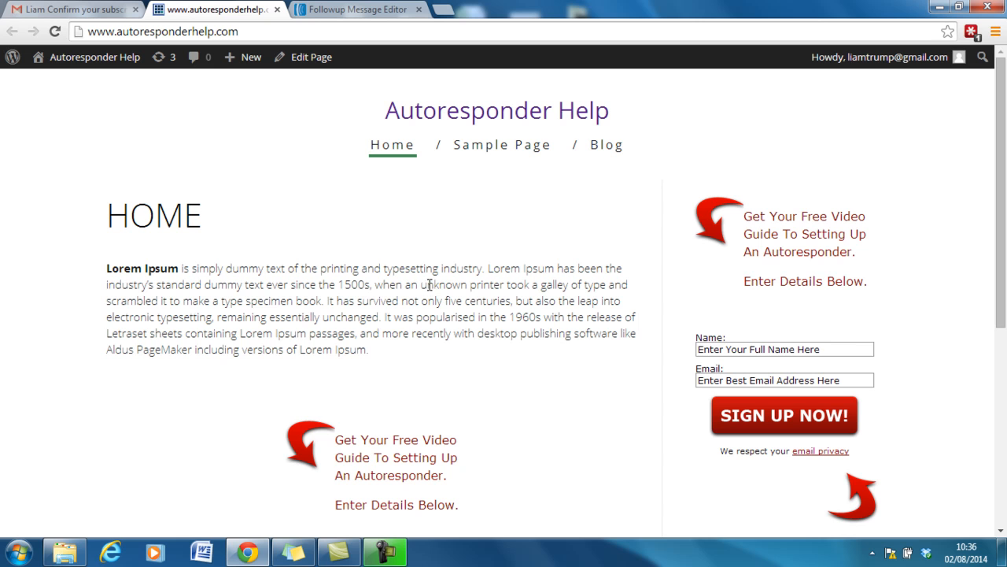
left_click(111, 9)
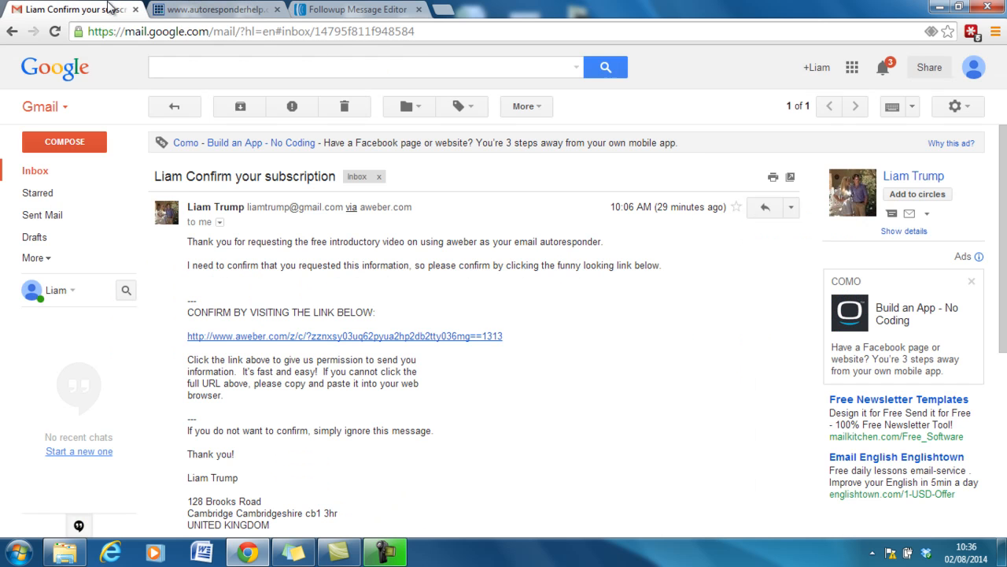
left_click(52, 170)
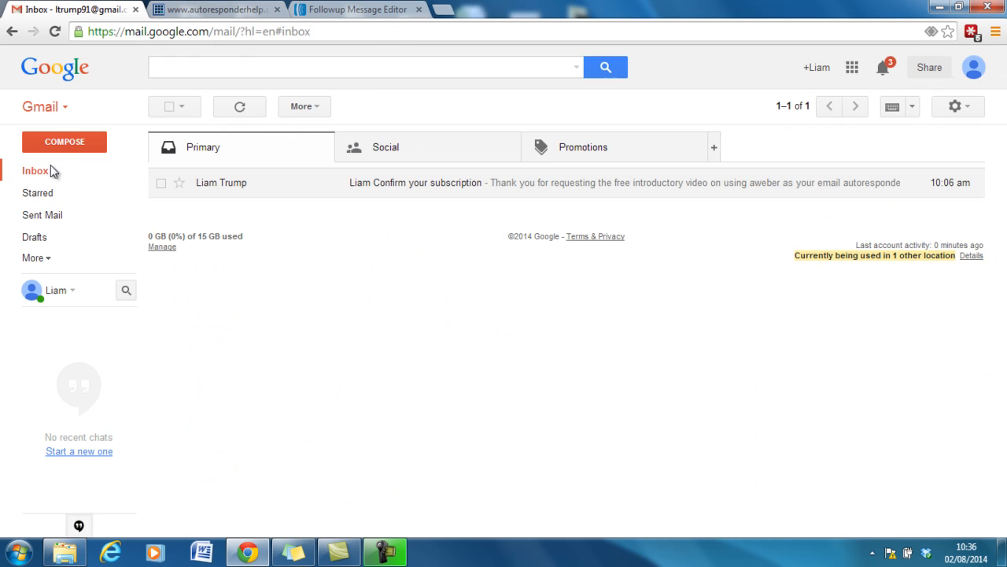
left_click(42, 173)
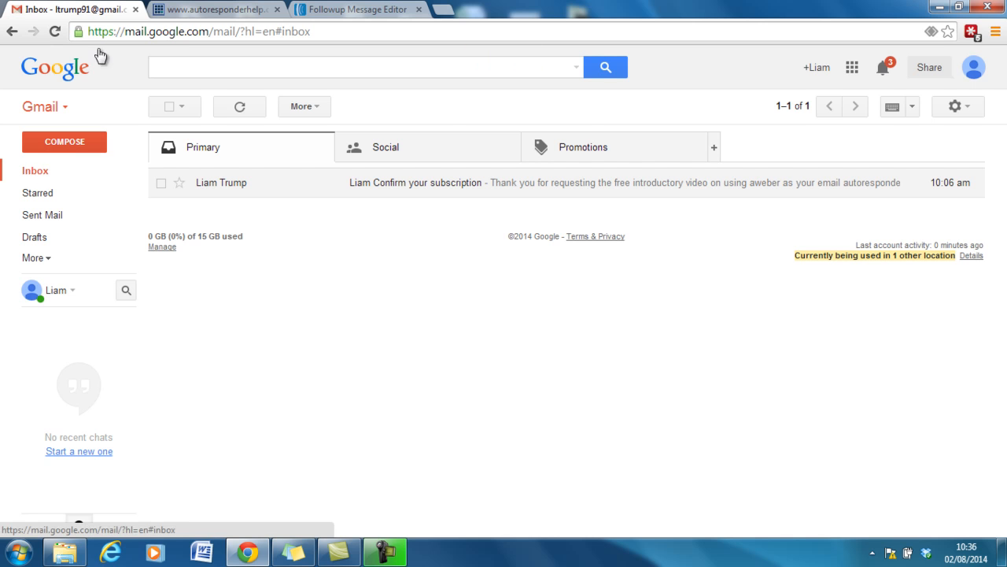
Look over the Follow Up Series list in AWeber again, and refresh the Gmail inbox to check for the welcome email
left_click(163, 9)
left_click(384, 7)
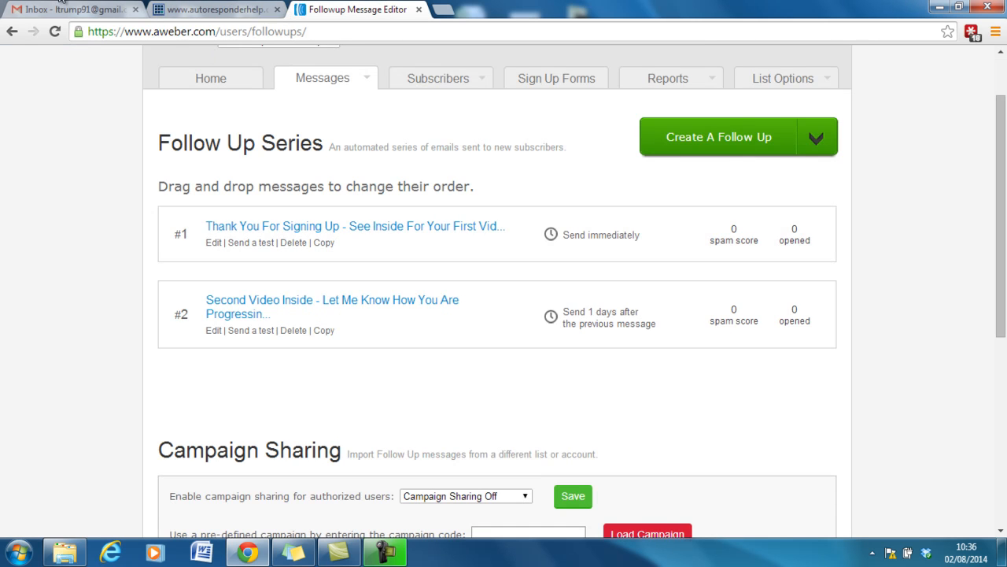
right_click(5, 10)
left_click(16, 7)
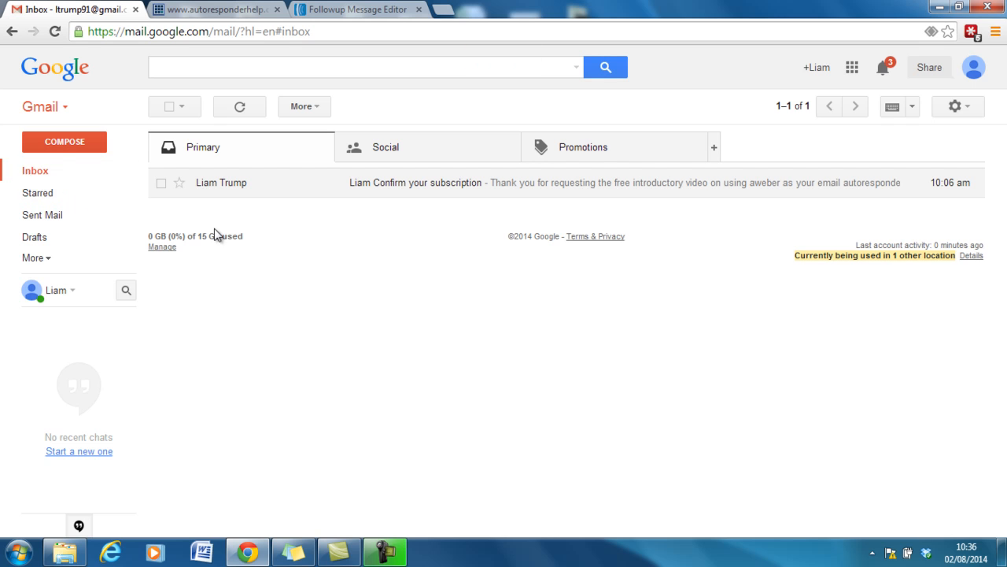
left_click(49, 171)
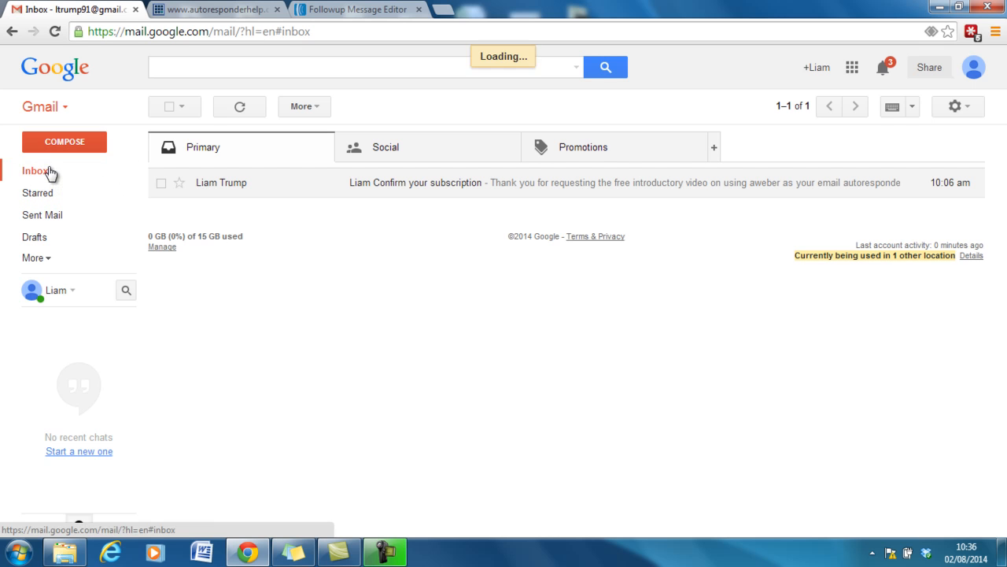